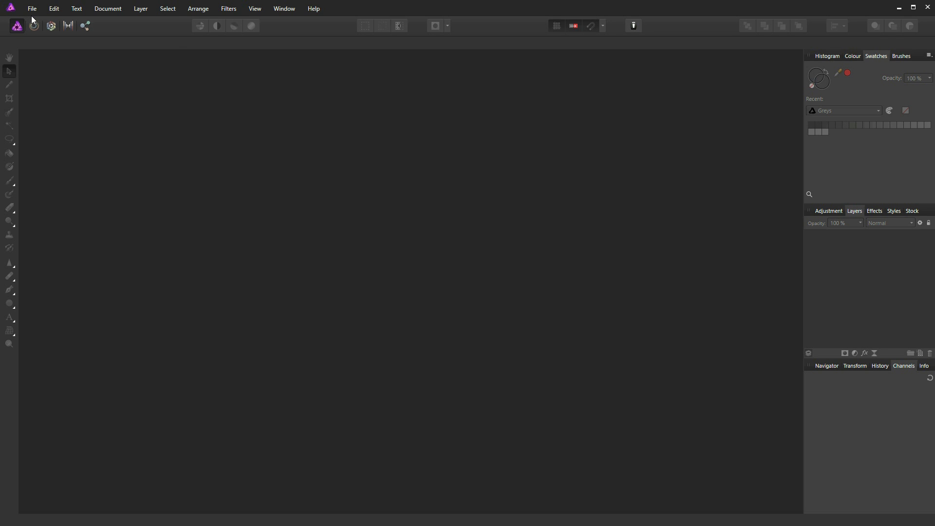
# Create a 297 × 210 mm RGB/8 print document at 96 DPI
pyautogui.click(33, 12)
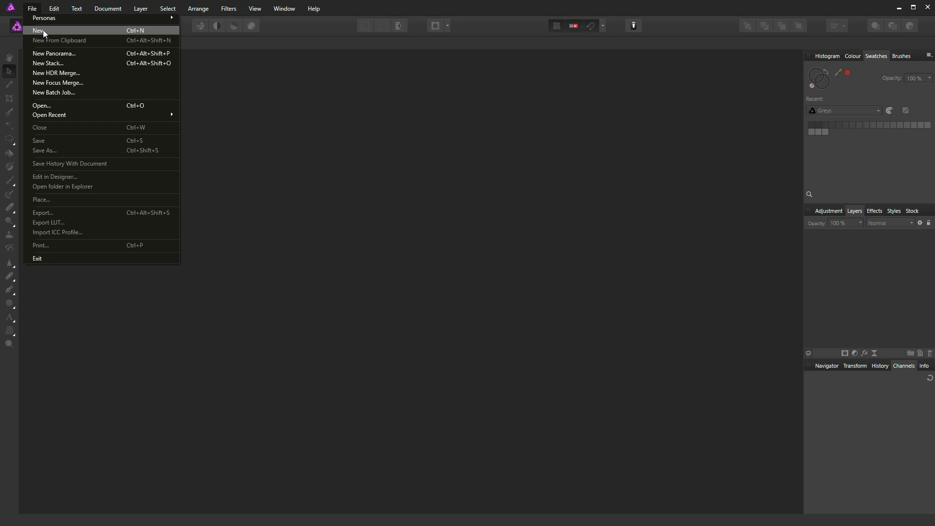
pyautogui.click(43, 30)
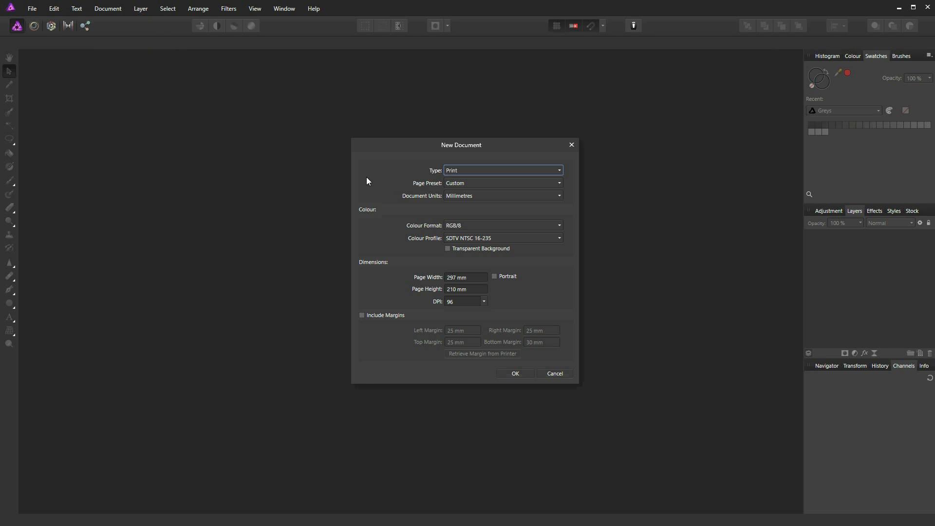
pyautogui.click(528, 374)
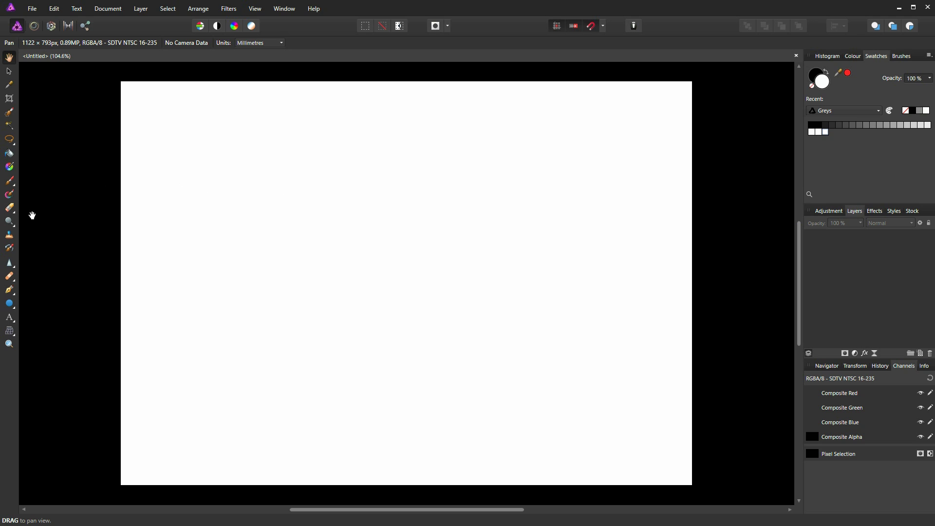
# Draw a straight horizontal line about 229 mm long across the upper part of the page with the Pen tool
pyautogui.click(11, 290)
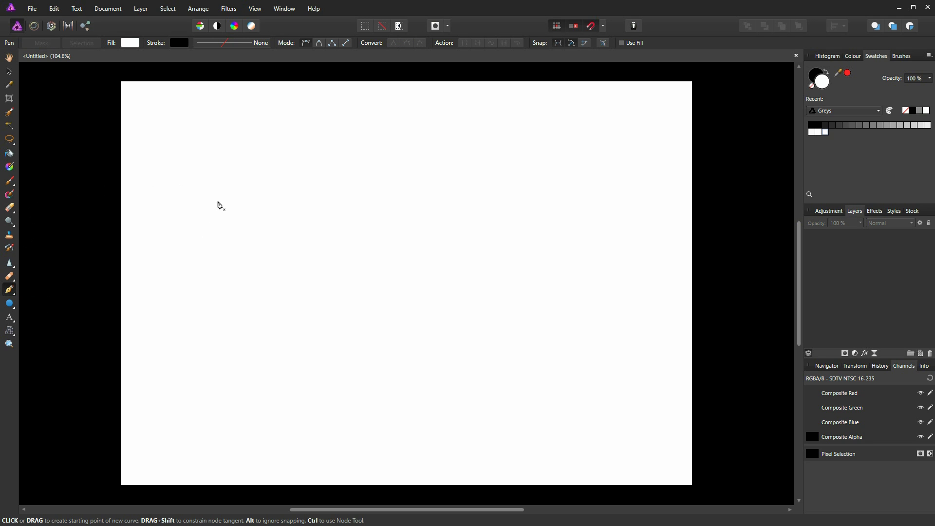
pyautogui.click(181, 198)
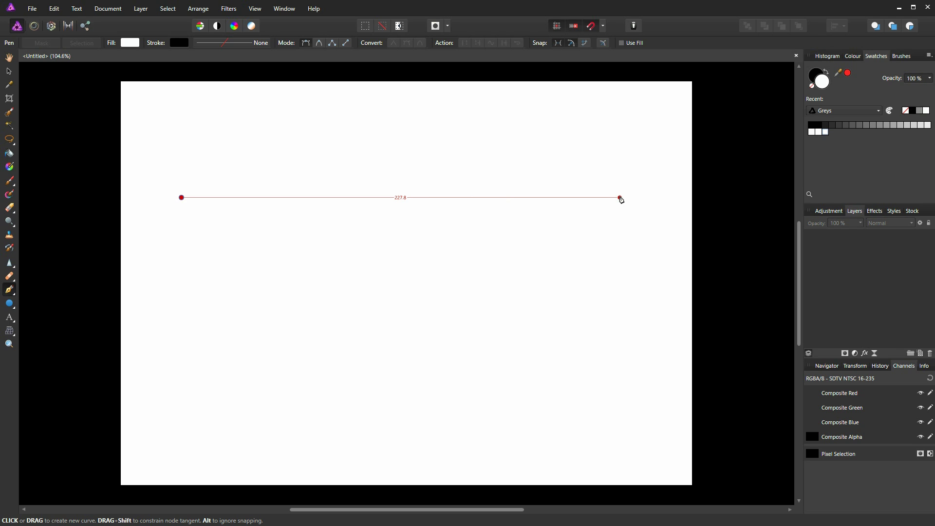
pyautogui.press('Escape')
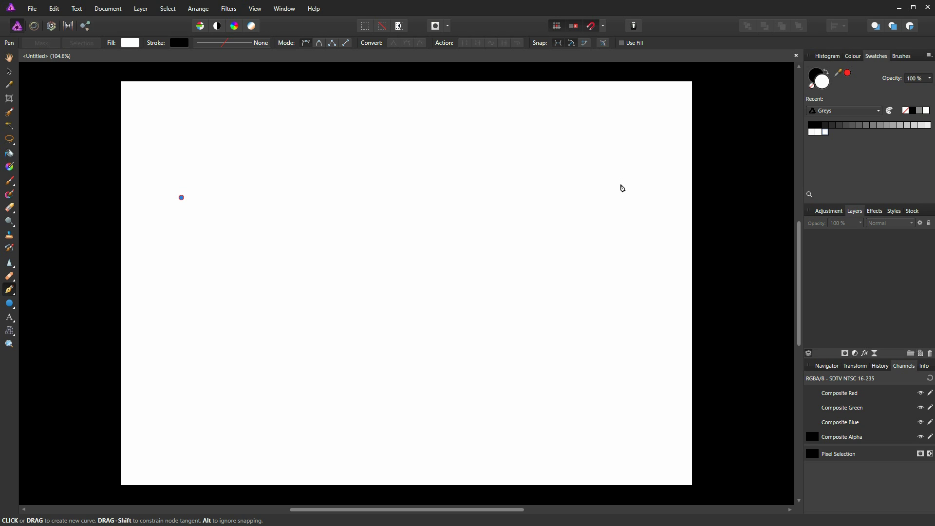
pyautogui.press('Escape')
pyautogui.click(619, 197)
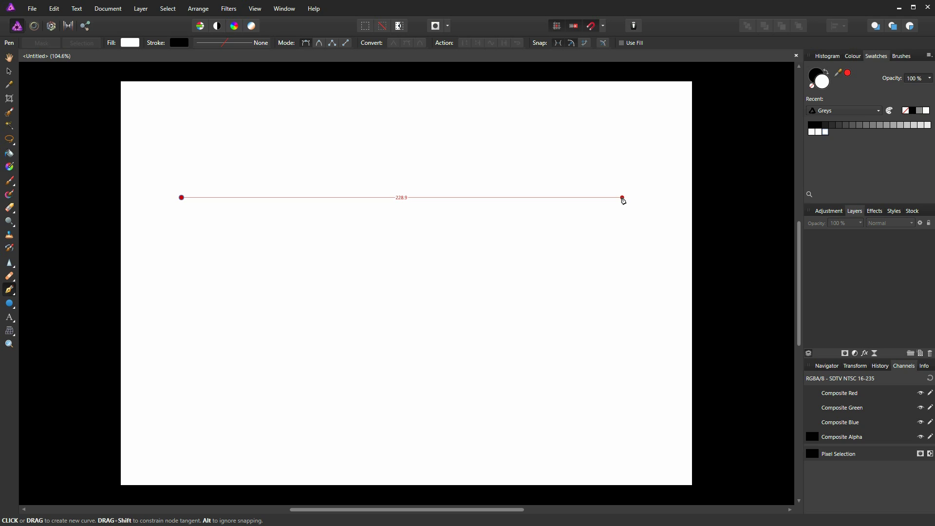
pyautogui.click(622, 197)
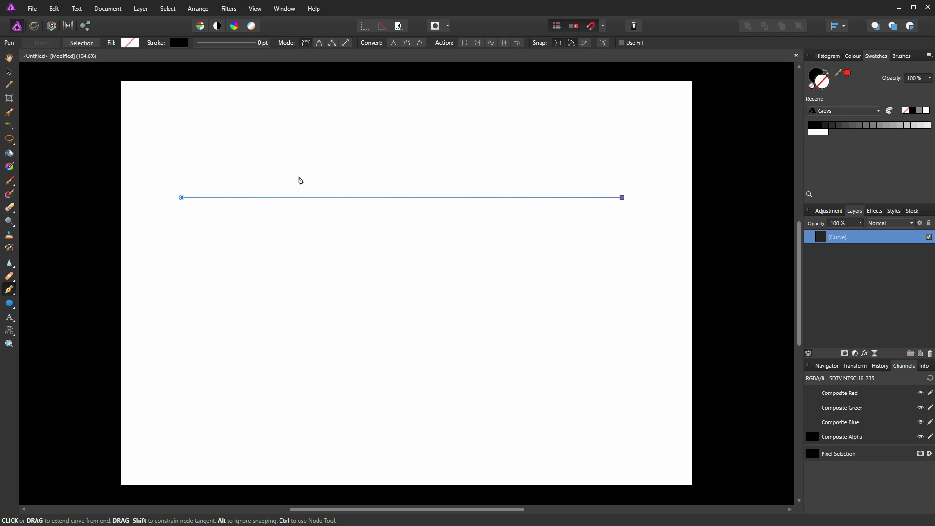
# Move the horizontal line slightly upward and centre it horizontally on the page
pyautogui.click(10, 72)
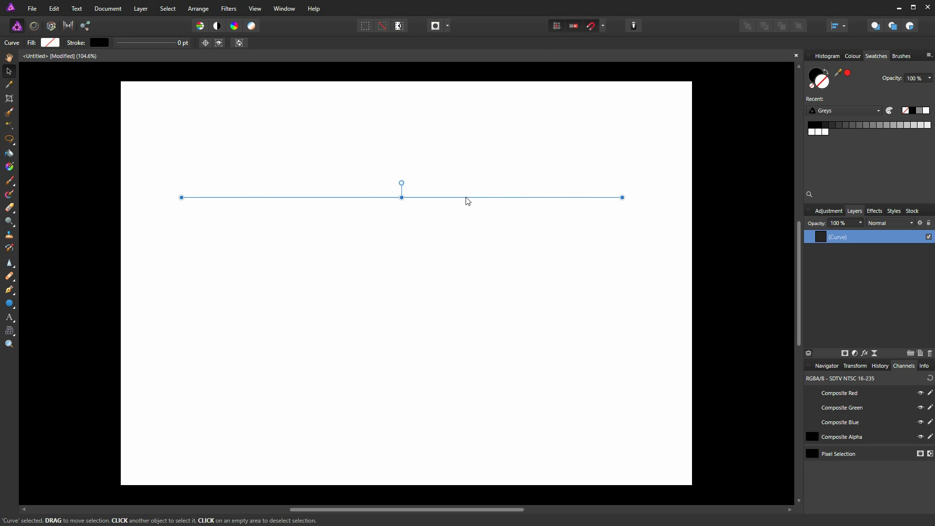
pyautogui.moveTo(468, 201)
pyautogui.mouseDown()
pyautogui.moveTo(465, 209)
pyautogui.moveTo(442, 194)
pyautogui.moveTo(501, 197)
pyautogui.moveTo(465, 196)
pyautogui.moveTo(477, 197)
pyautogui.mouseUp()
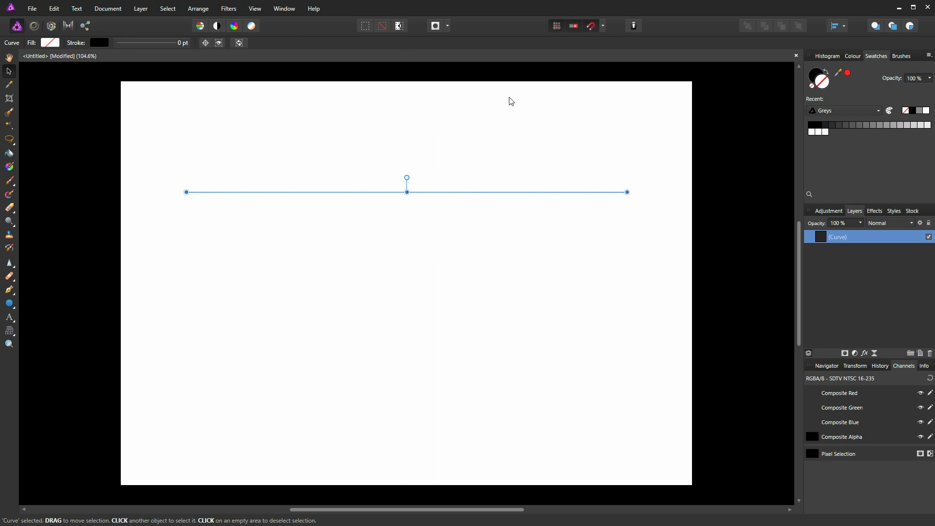
pyautogui.click(592, 29)
pyautogui.moveTo(426, 184)
pyautogui.mouseDown()
pyautogui.moveTo(421, 174)
pyautogui.moveTo(423, 191)
pyautogui.mouseUp()
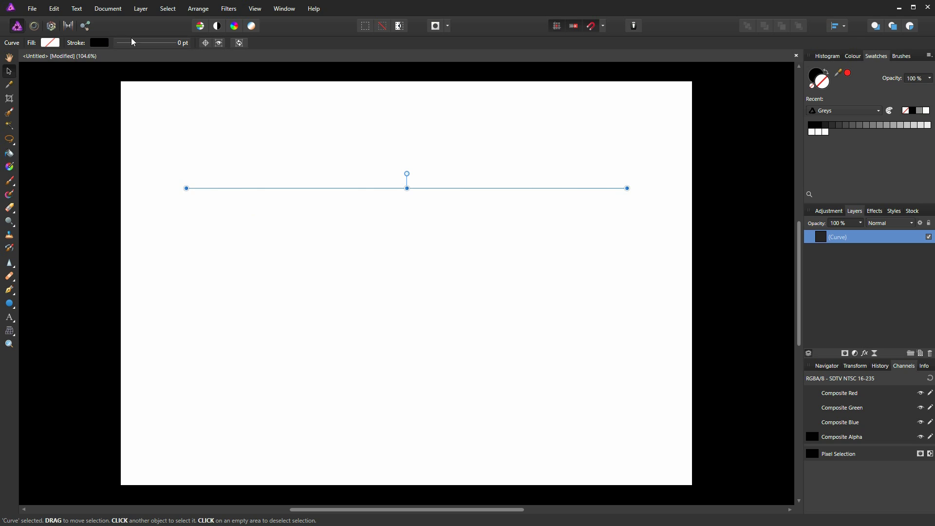
# Set the line's stroke width to 1 pt and deselect the line
pyautogui.click(180, 42)
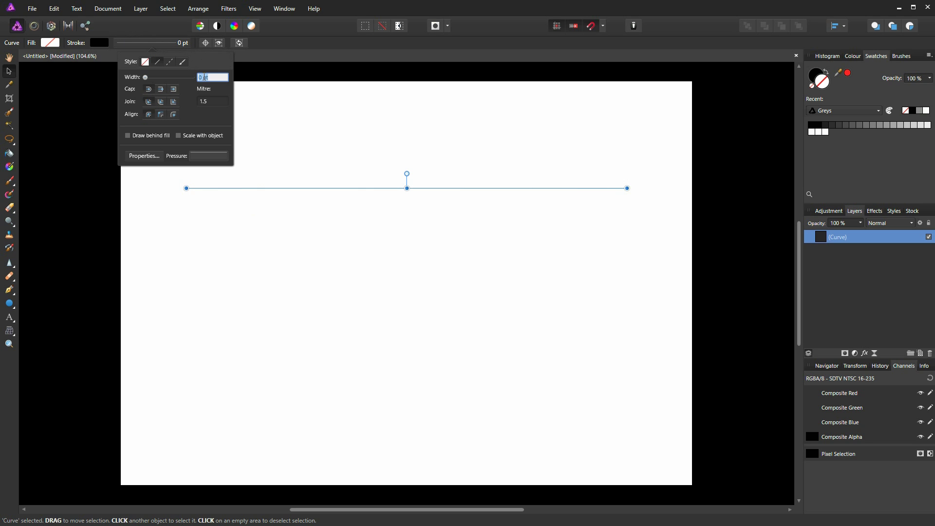
pyautogui.write('1')
pyautogui.press('Return')
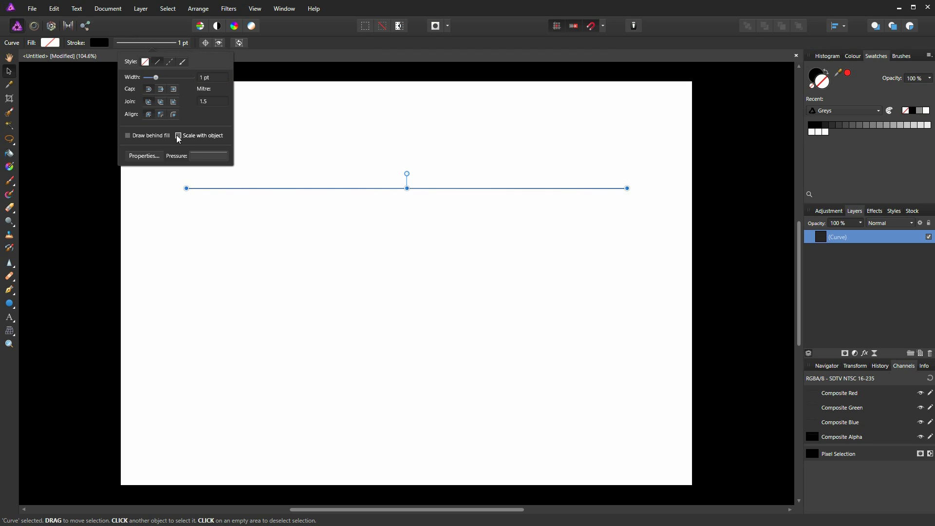
pyautogui.click(823, 257)
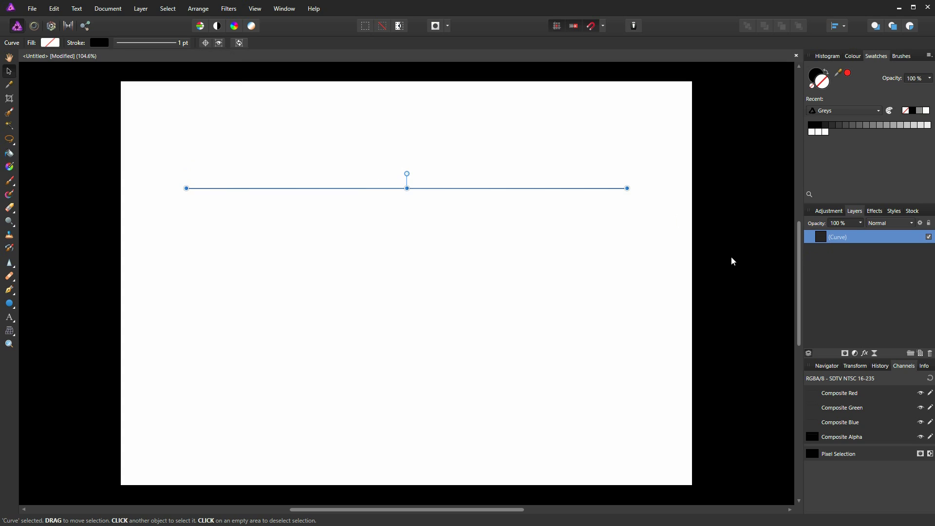
pyautogui.click(731, 258)
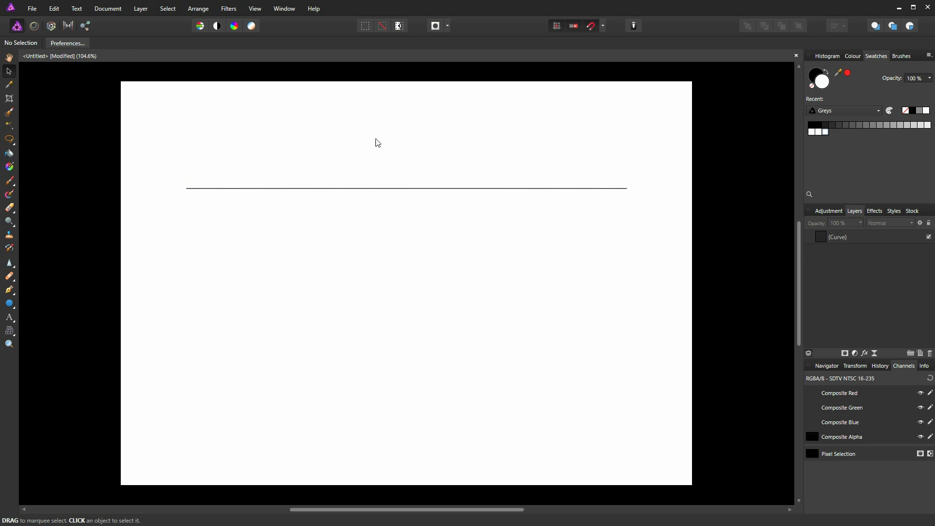
# Add a pixel layer and draw a circle about 229 mm in diameter centred on the line's midpoint, reaching both line ends
pyautogui.click(842, 238)
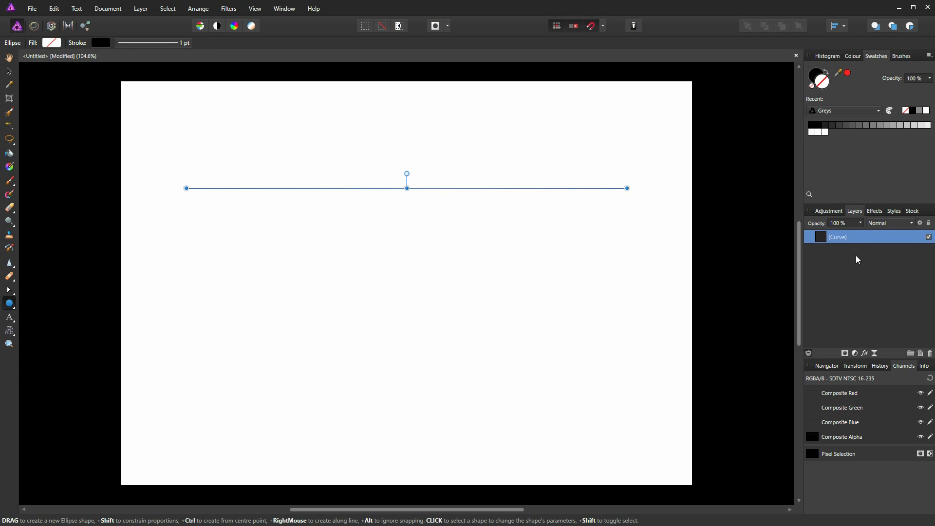
pyautogui.click(920, 354)
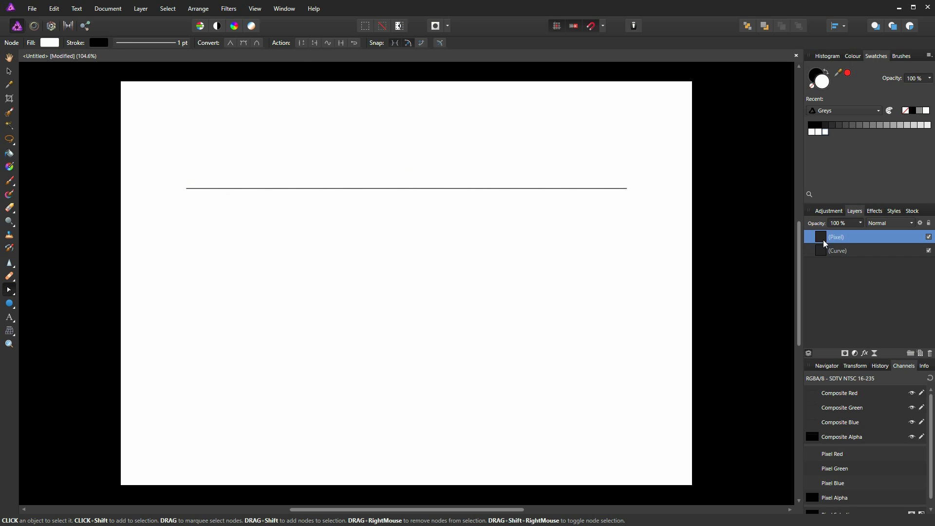
pyautogui.click(10, 304)
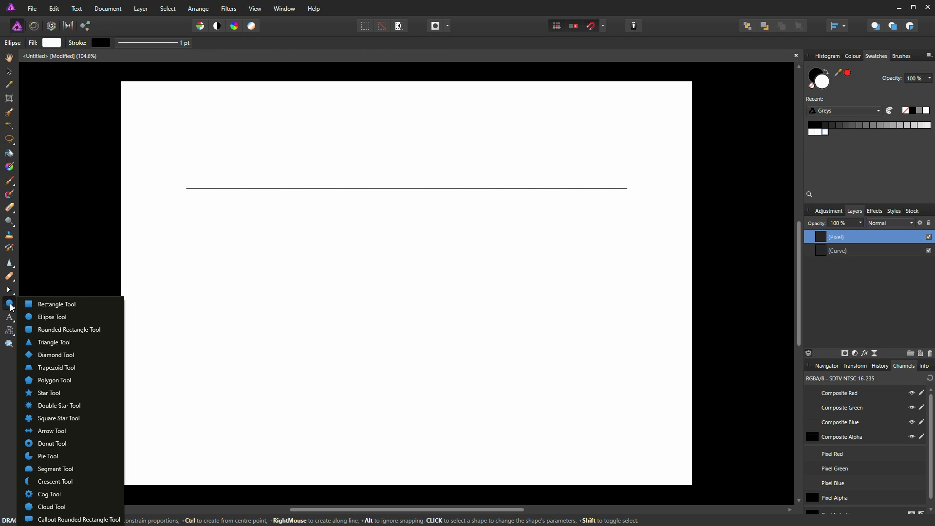
pyautogui.click(42, 319)
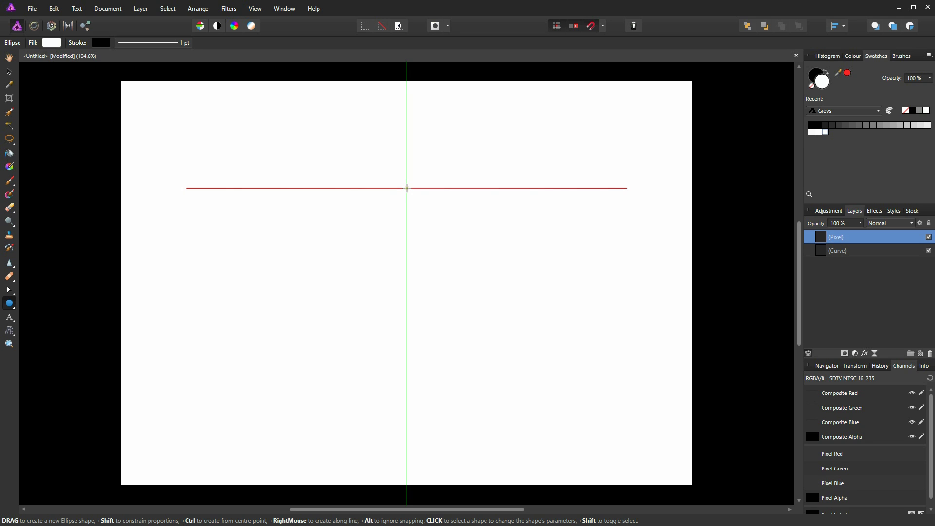
pyautogui.moveTo(406, 188)
pyautogui.mouseDown()
pyautogui.moveTo(531, 482)
pyautogui.moveTo(546, 494)
pyautogui.moveTo(599, 462)
pyautogui.moveTo(625, 407)
pyautogui.mouseUp()
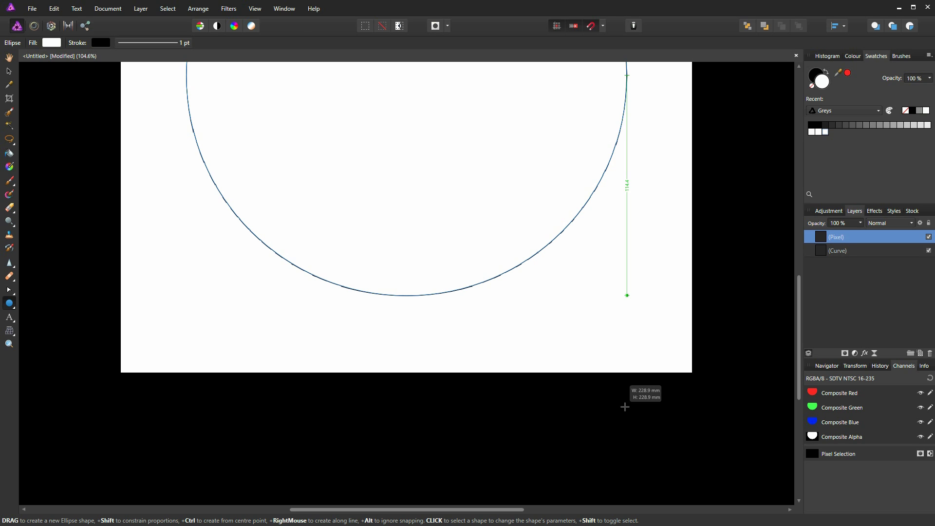
pyautogui.moveTo(625, 406); pyautogui.dragTo(625, 406)
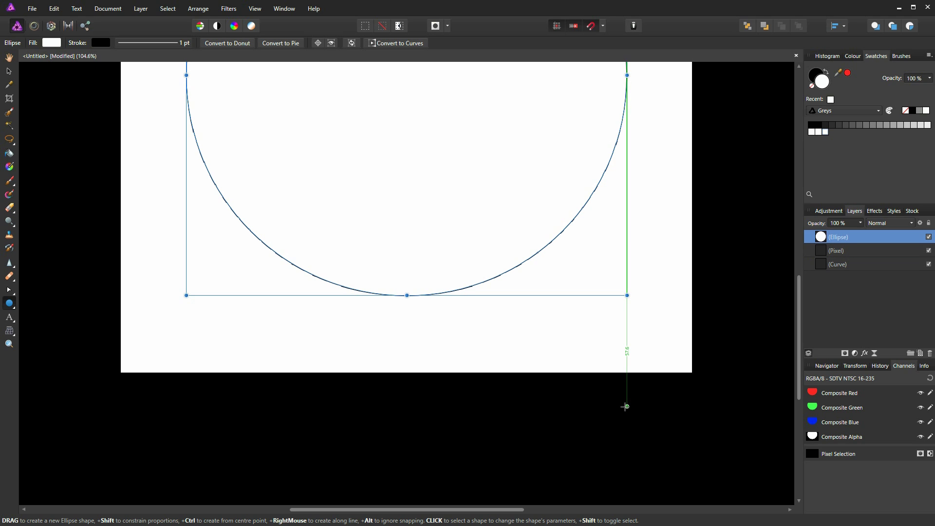
# Remove the circle's fill, keeping only its outline
pyautogui.scroll(1, 528, 321)
pyautogui.scroll(-3, 528, 321)
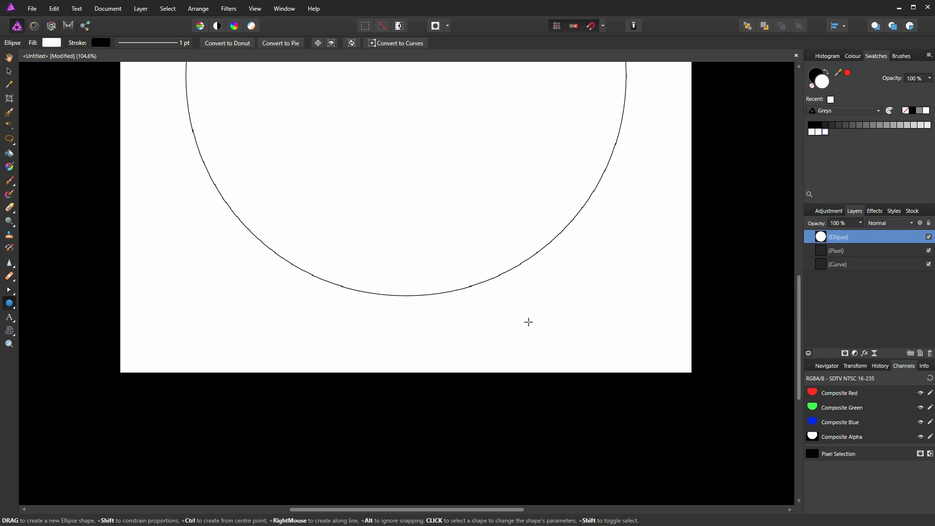
pyautogui.scroll(1, 467, 273)
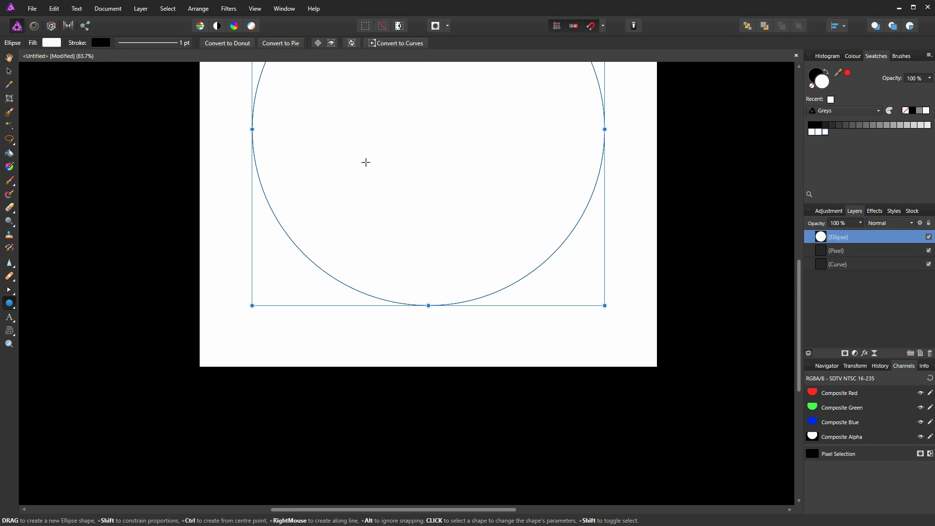
pyautogui.scroll(1, 366, 161)
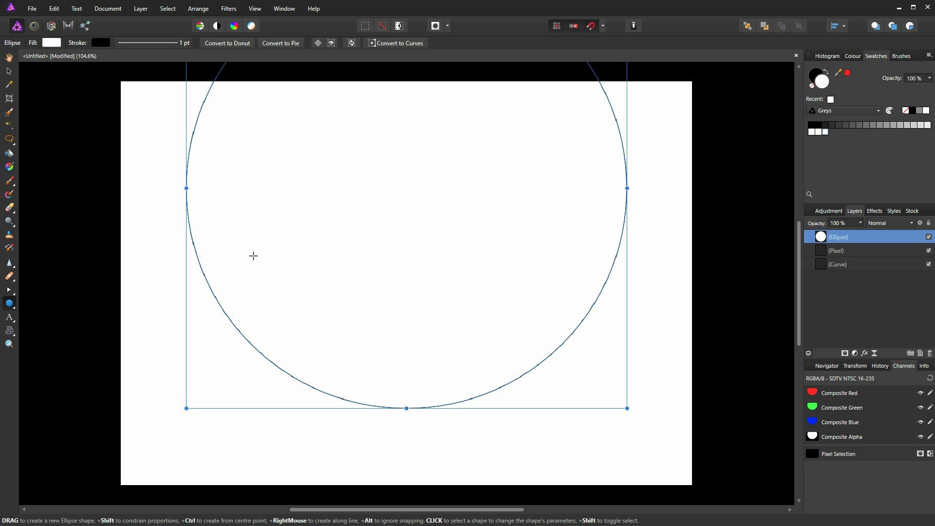
pyautogui.click(56, 44)
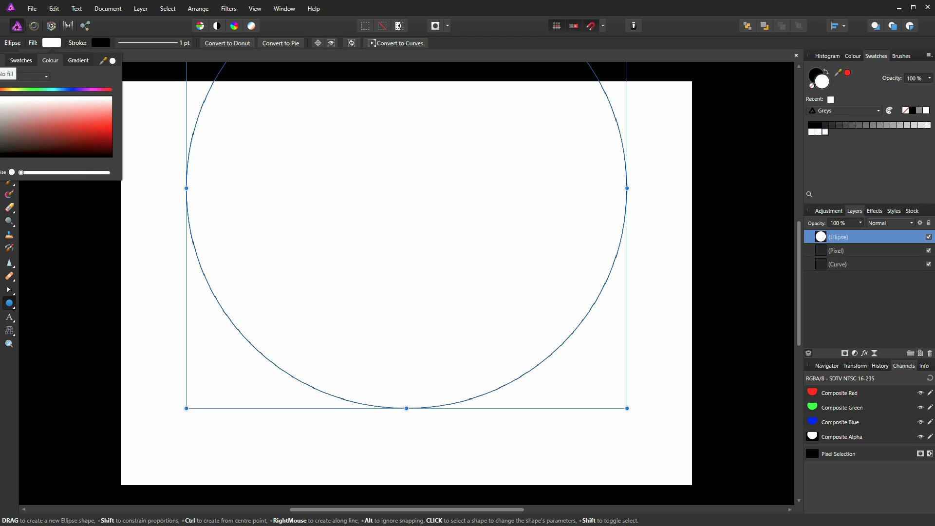
pyautogui.click(6, 74)
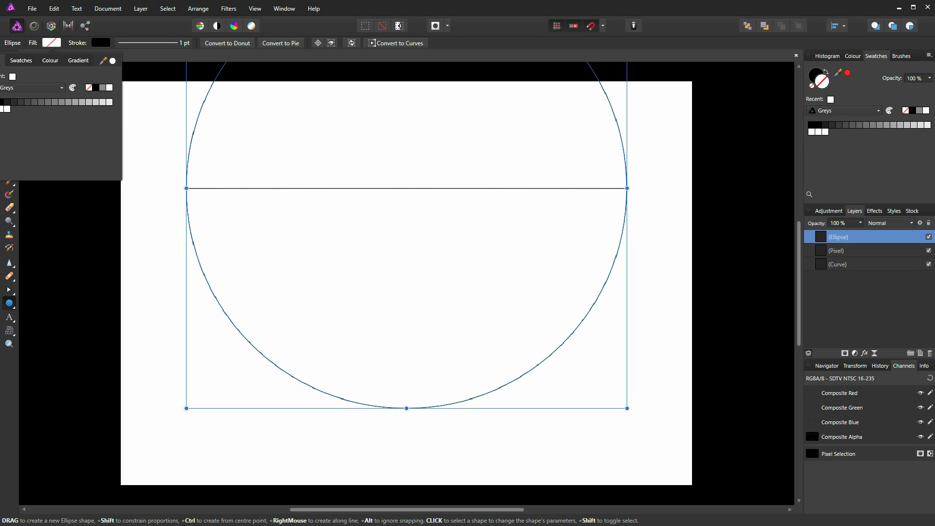
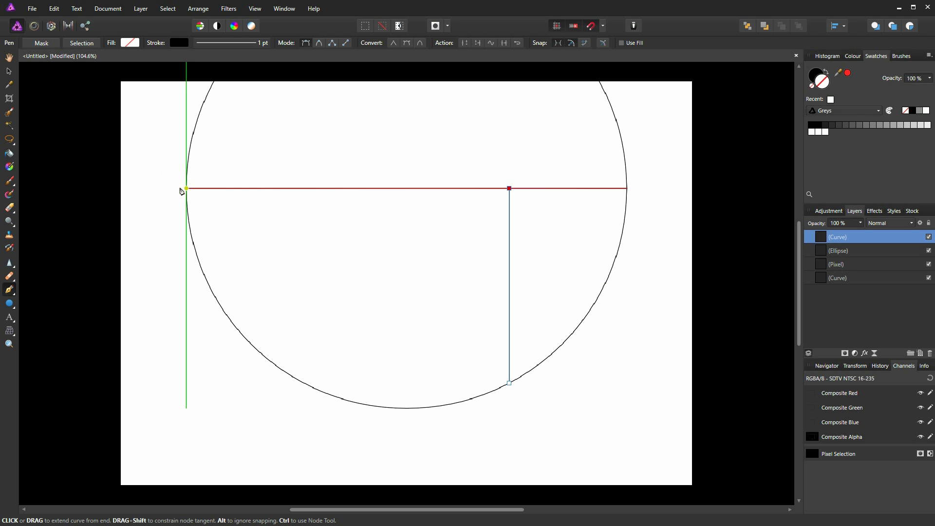
# Draw a circle centred on the horizontal line's left end, passing through the vertical line's lower end, and duplicate it
pyautogui.click(9, 305)
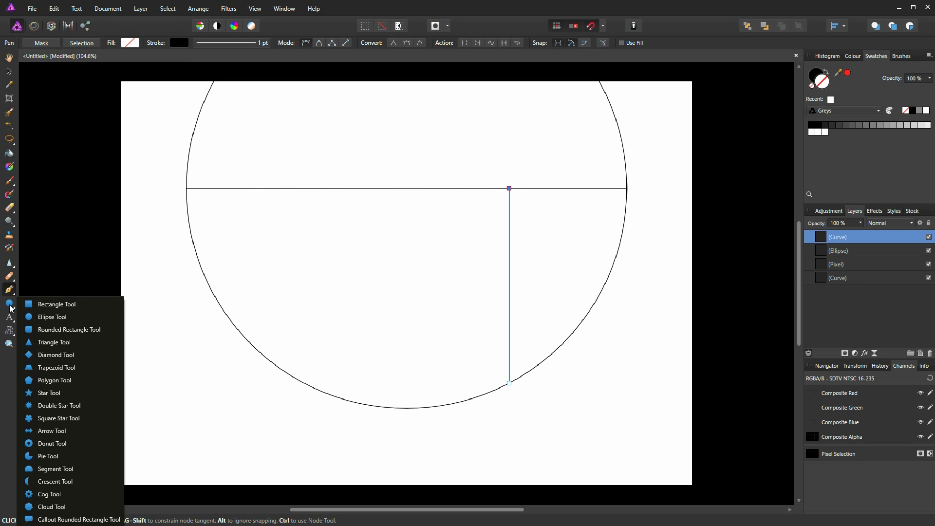
pyautogui.click(14, 305)
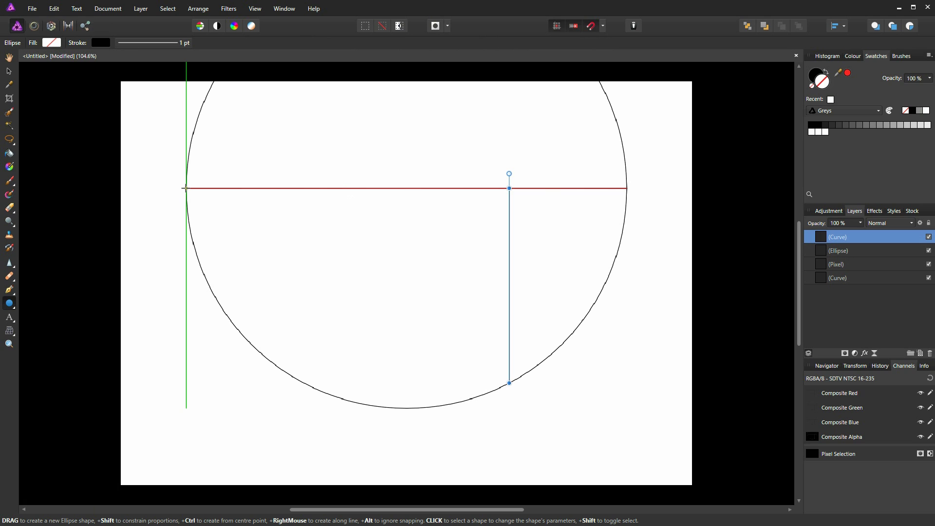
pyautogui.moveTo(186, 188); pyautogui.dragTo(527, 480)
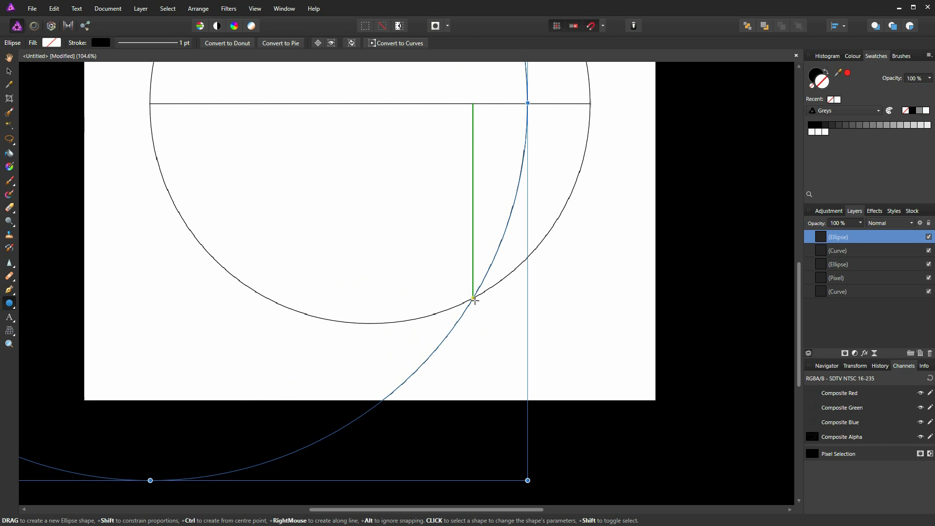
pyautogui.scroll(8, 473, 298)
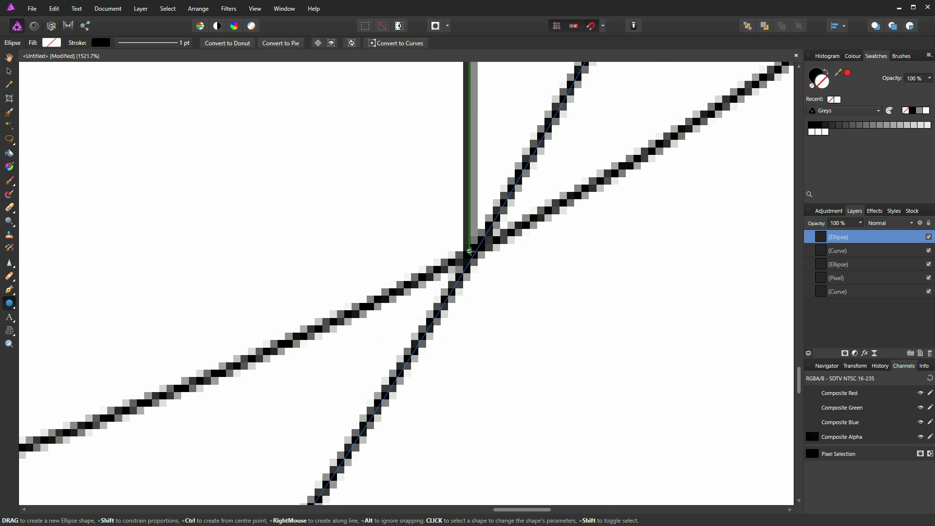
pyautogui.hotkey('ctrl', 'j')
pyautogui.scroll(-1, 461, 247)
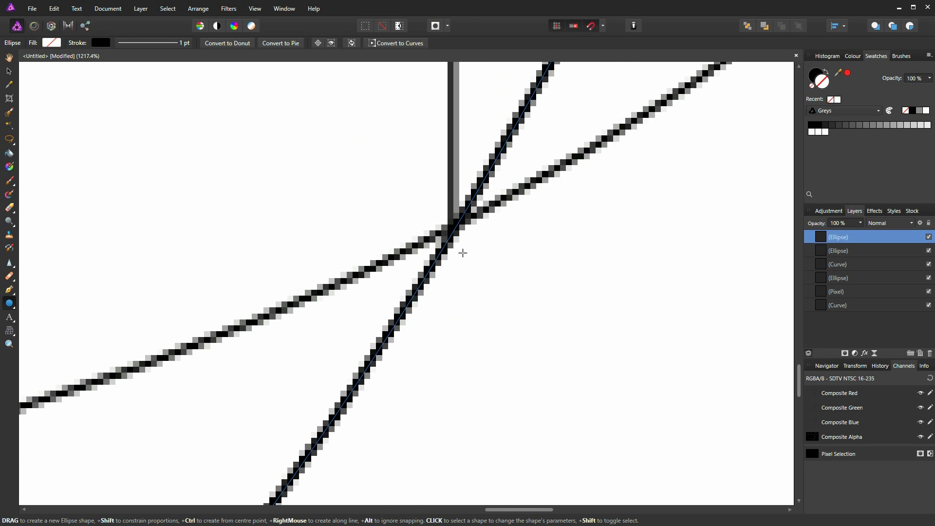
pyautogui.hotkey('ctrl', '0')
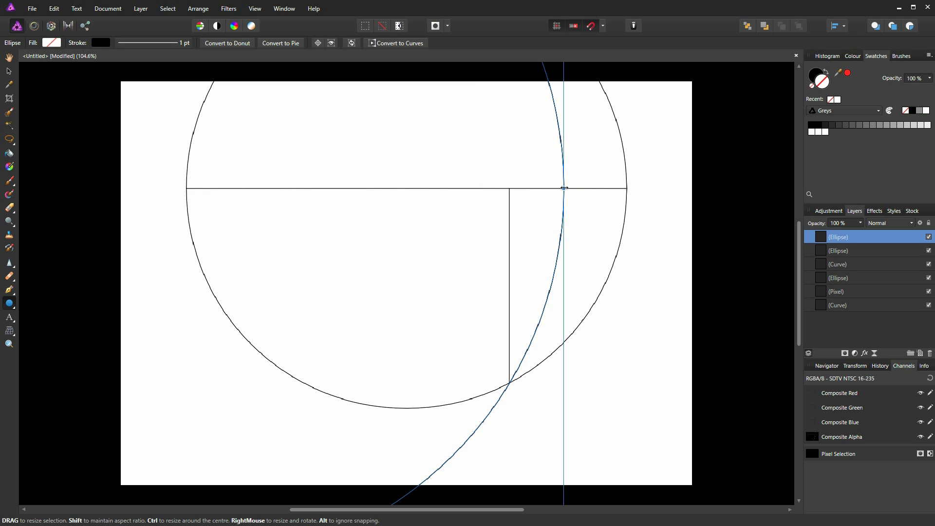
# Draw a circle about 236 mm in diameter centred on the horizontal line's right end, passing through the vertical line's lower end
pyautogui.click(626, 187)
pyautogui.moveTo(626, 187); pyautogui.dragTo(336, 416)
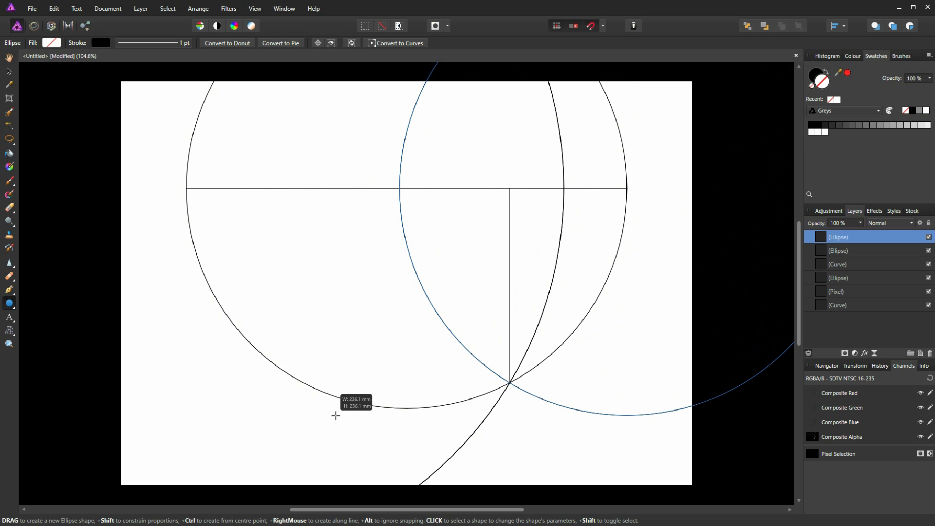
pyautogui.moveTo(336, 415); pyautogui.dragTo(334, 416)
pyautogui.scroll(10, 549, 346)
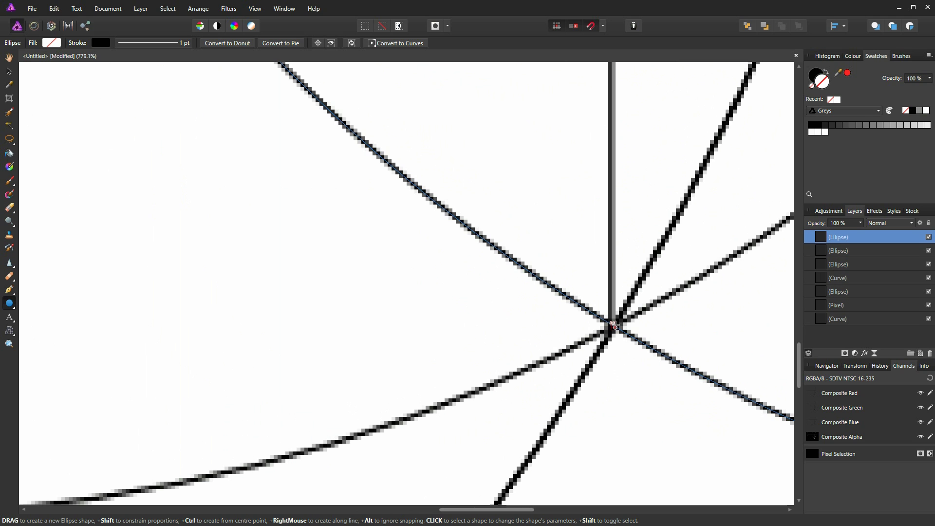
# Draw a straight segment along the middle part of the vertical line with the Pen tool, leaving both line ends uncovered
pyautogui.scroll(-5, 392, 277)
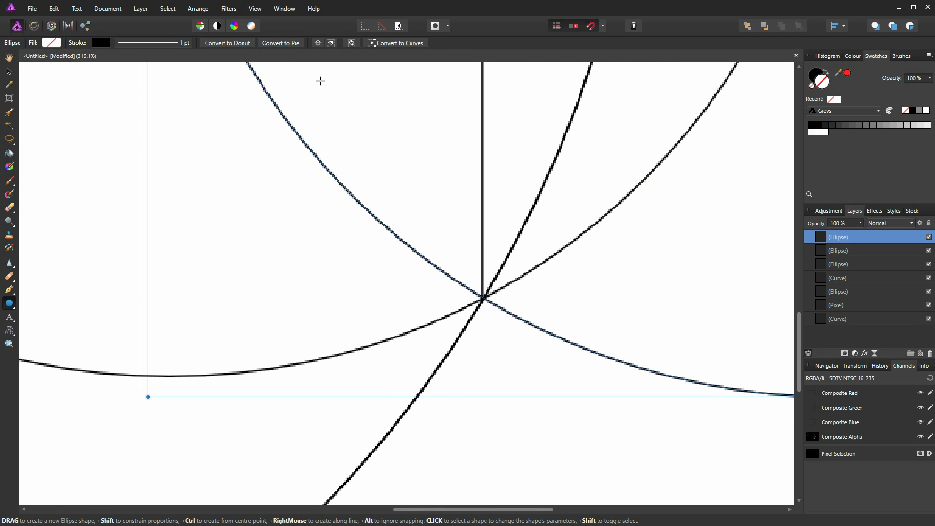
pyautogui.scroll(-5, 340, 95)
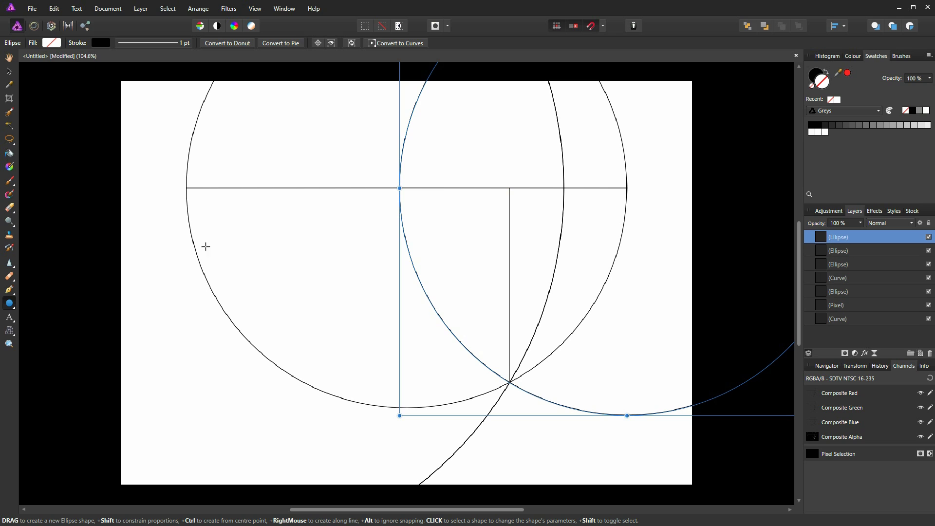
pyautogui.click(11, 294)
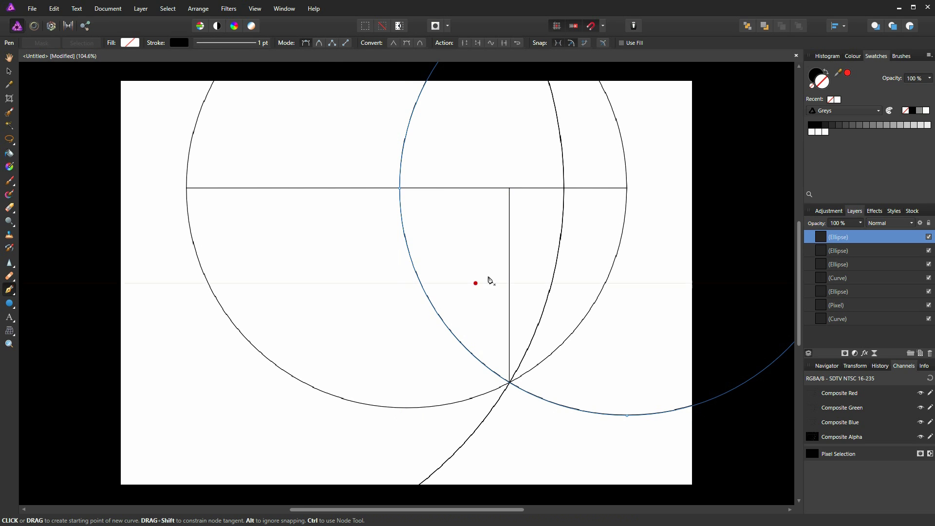
pyautogui.click(509, 227)
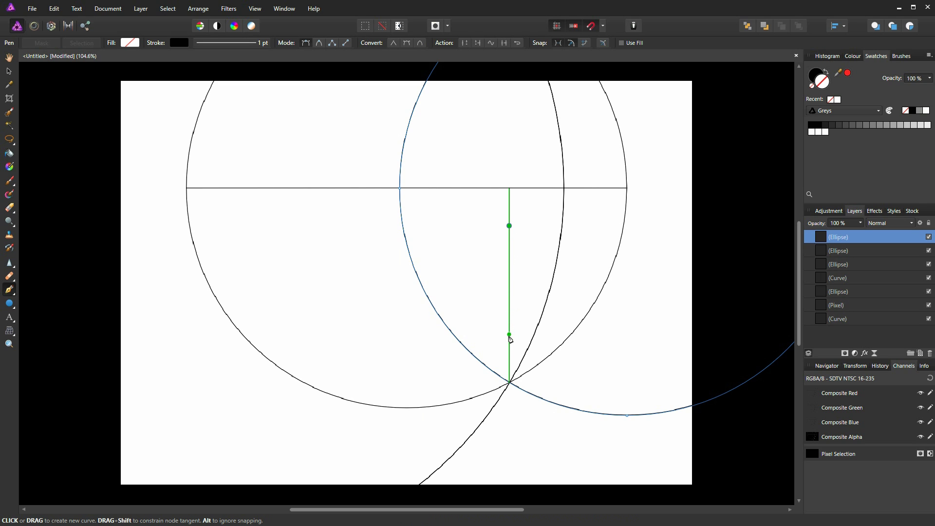
pyautogui.click(509, 332)
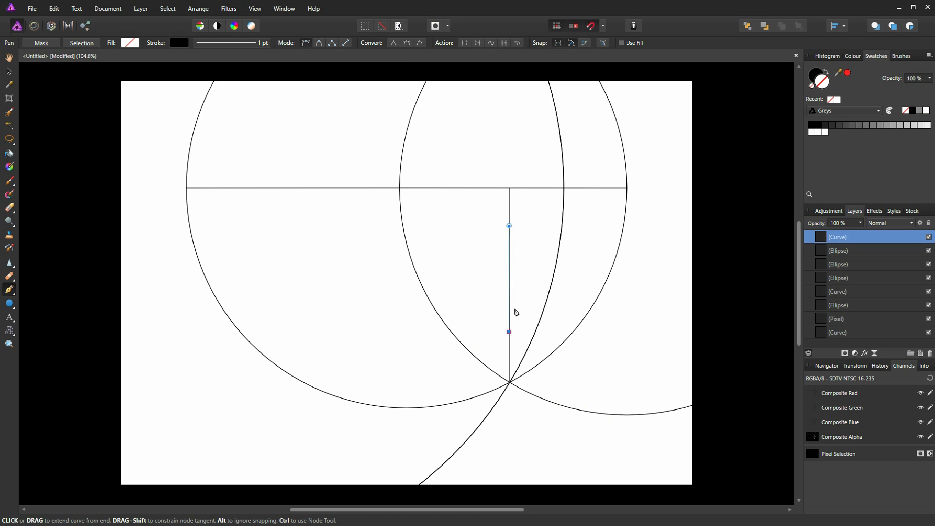
# Give the new vertical segment a red stroke 2 pt wide
pyautogui.scroll(3, 508, 266)
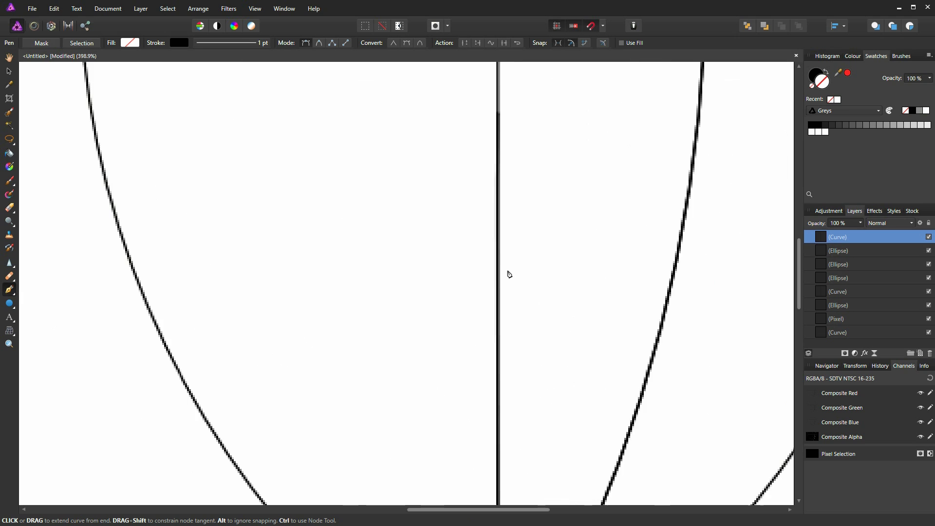
pyautogui.scroll(-4, 507, 271)
pyautogui.scroll(2, 508, 272)
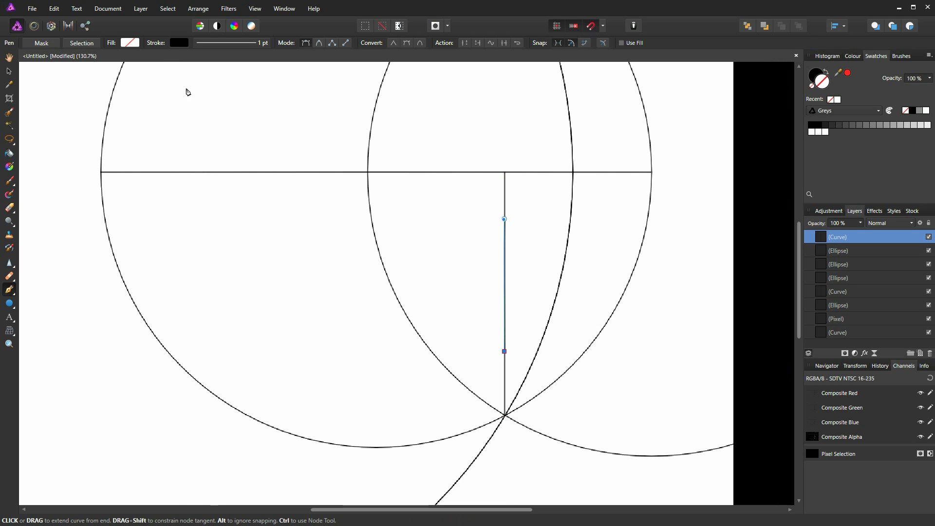
pyautogui.click(179, 43)
pyautogui.click(242, 130)
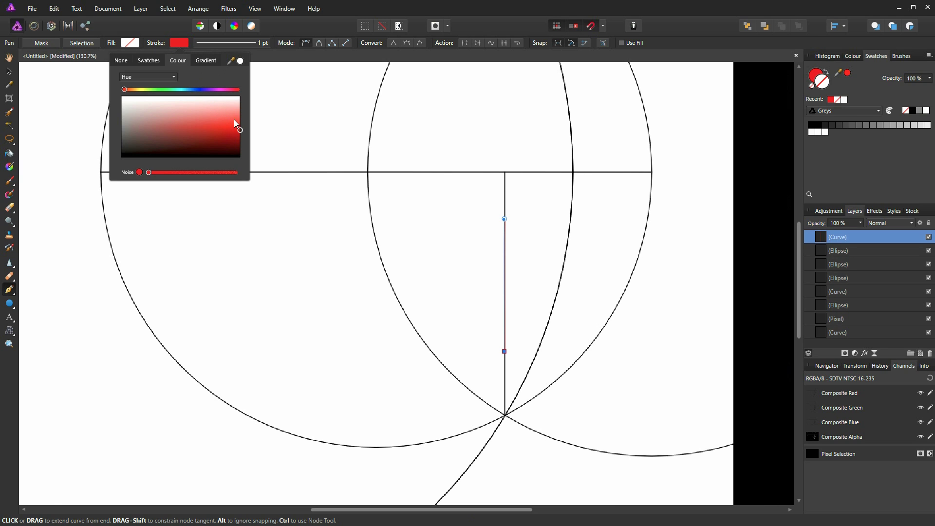
pyautogui.click(259, 43)
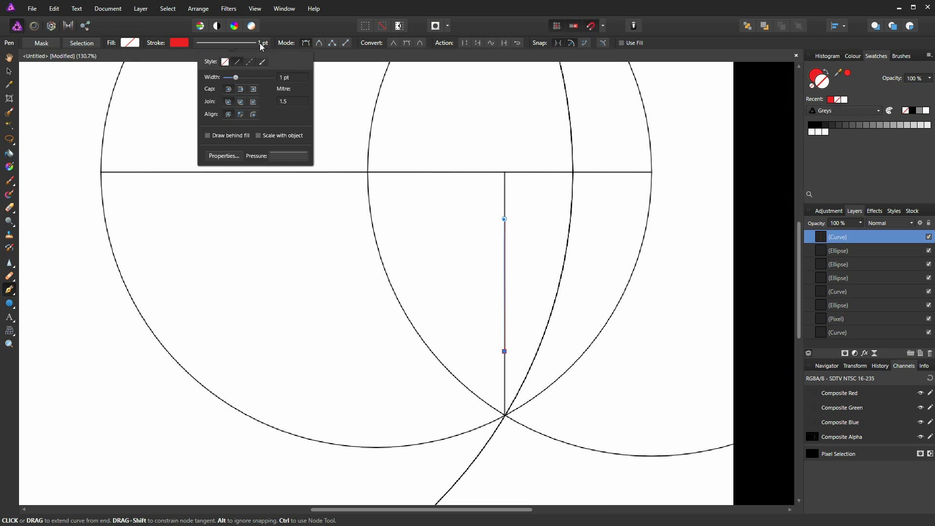
pyautogui.click(284, 78)
pyautogui.write('2')
pyautogui.press('Return')
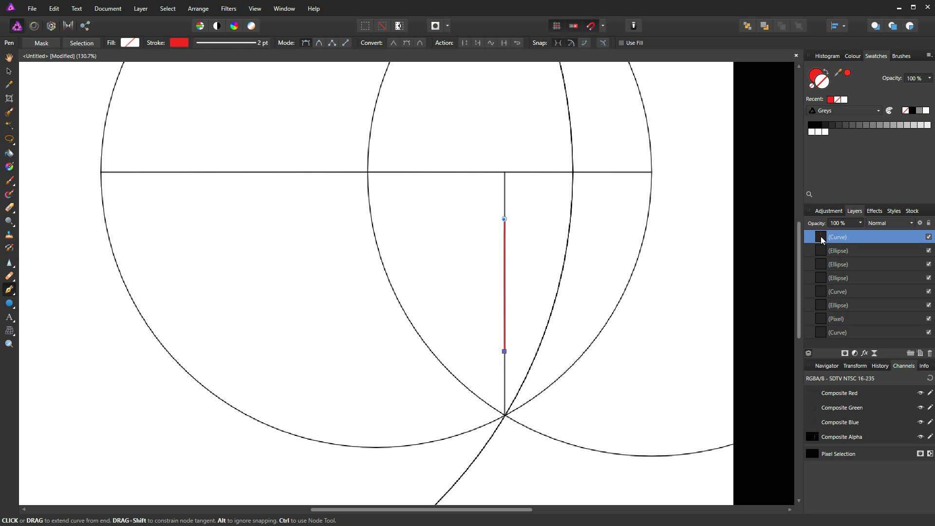
# Duplicate the red vertical segment twice
pyautogui.press('ctrl')
pyautogui.hotkey('ctrl', 'j')
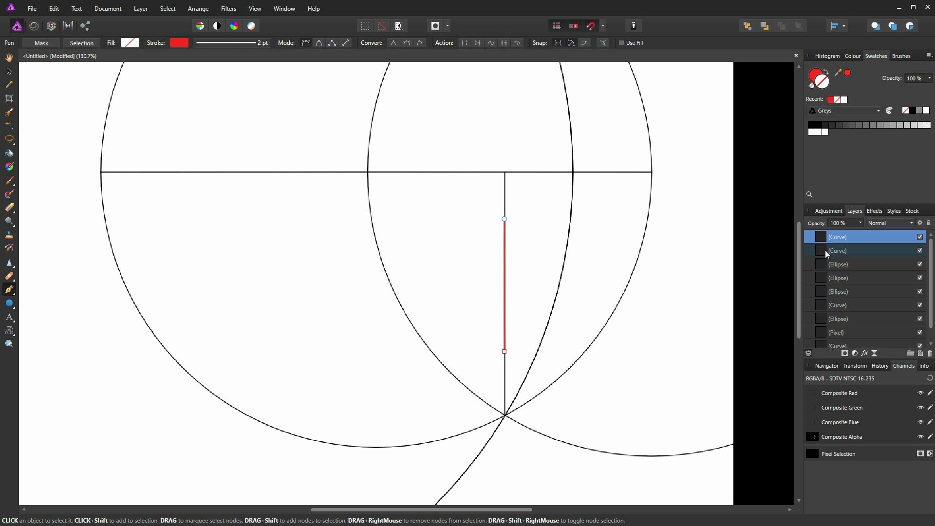
pyautogui.hotkey('ctrl', 'j')
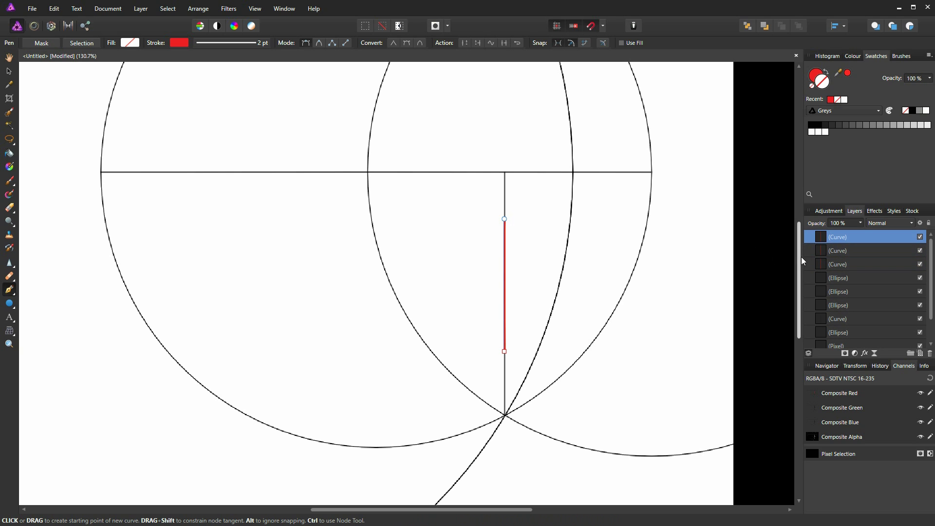
# Rotate one copy of the red segment 90° and move it so it extends leftward from the vertical red segment's lower end
pyautogui.click(817, 252)
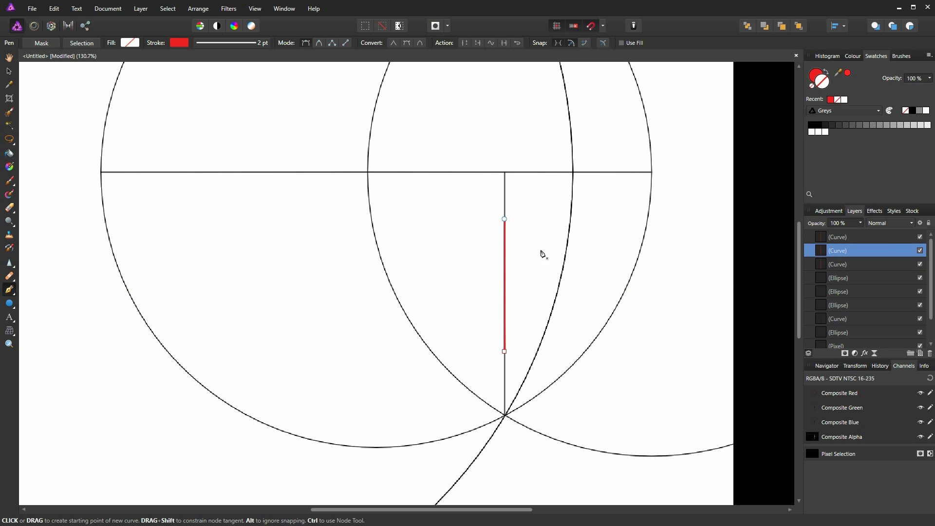
pyautogui.click(9, 72)
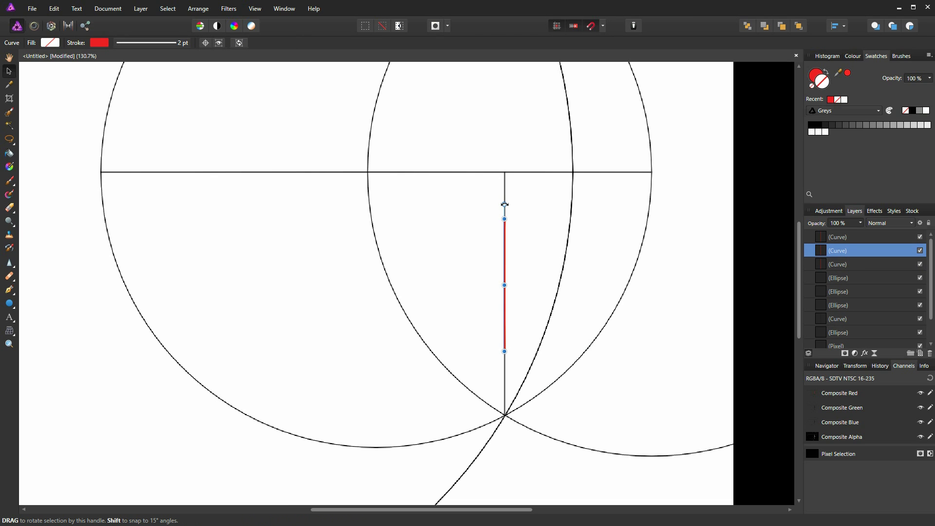
pyautogui.moveTo(505, 205); pyautogui.dragTo(450, 246)
pyautogui.moveTo(450, 247); pyautogui.dragTo(439, 285)
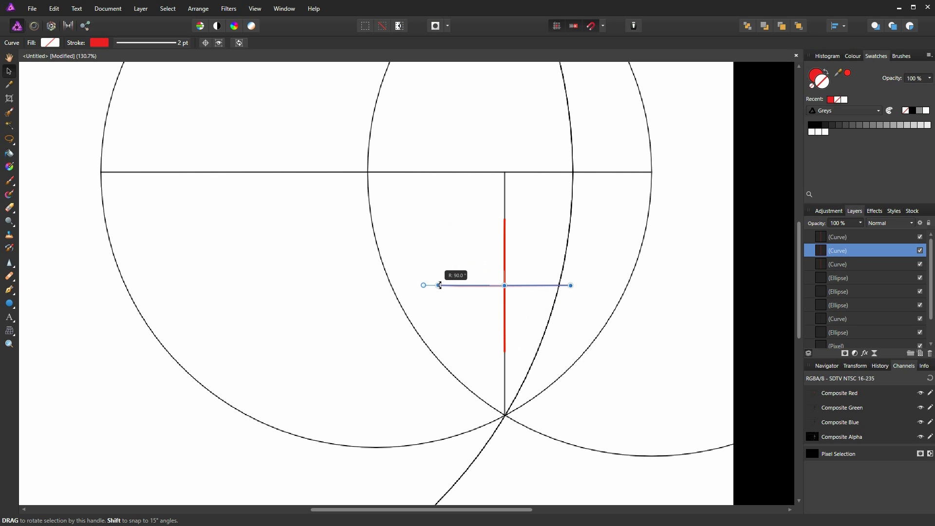
pyautogui.moveTo(440, 286); pyautogui.dragTo(439, 285)
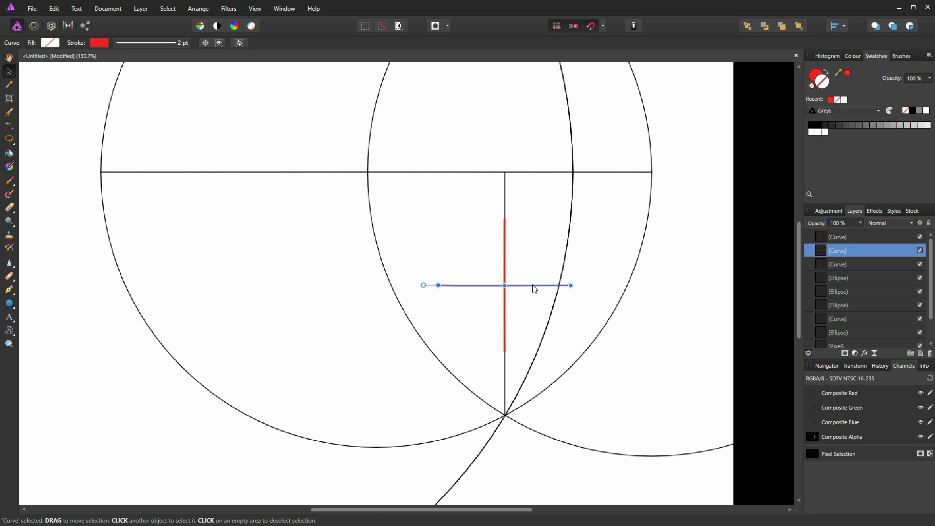
pyautogui.moveTo(527, 290); pyautogui.dragTo(461, 345)
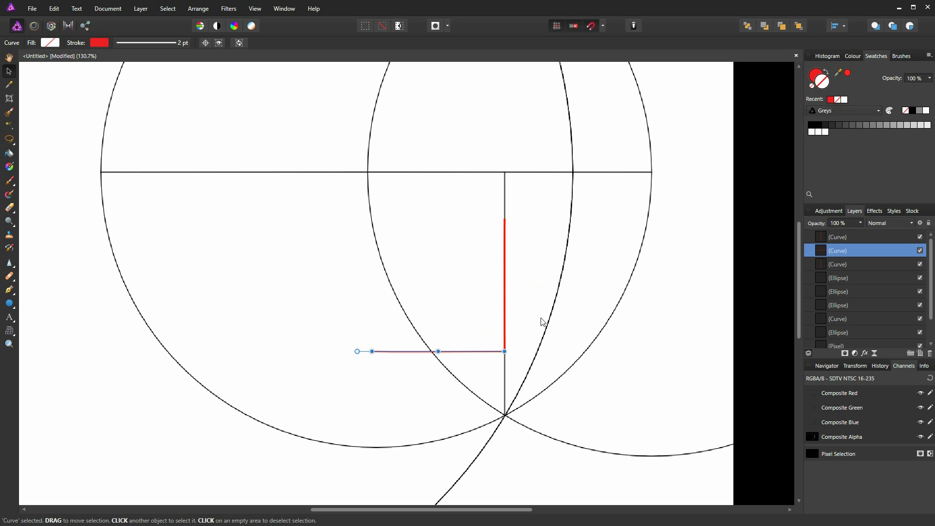
# Rotate the other copy to horizontal, move it so it extends rightward from the vertical red segment's lower end, and deselect it
pyautogui.click(826, 239)
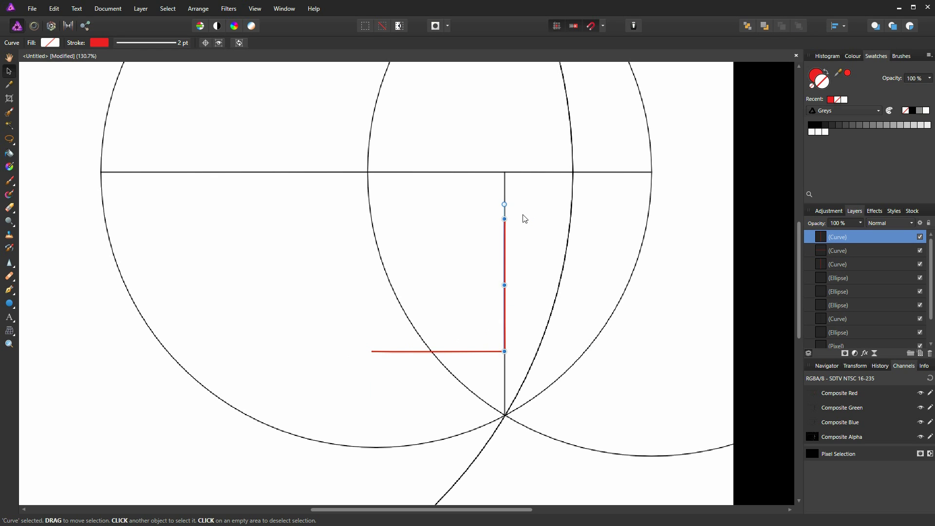
pyautogui.moveTo(506, 206); pyautogui.dragTo(582, 285)
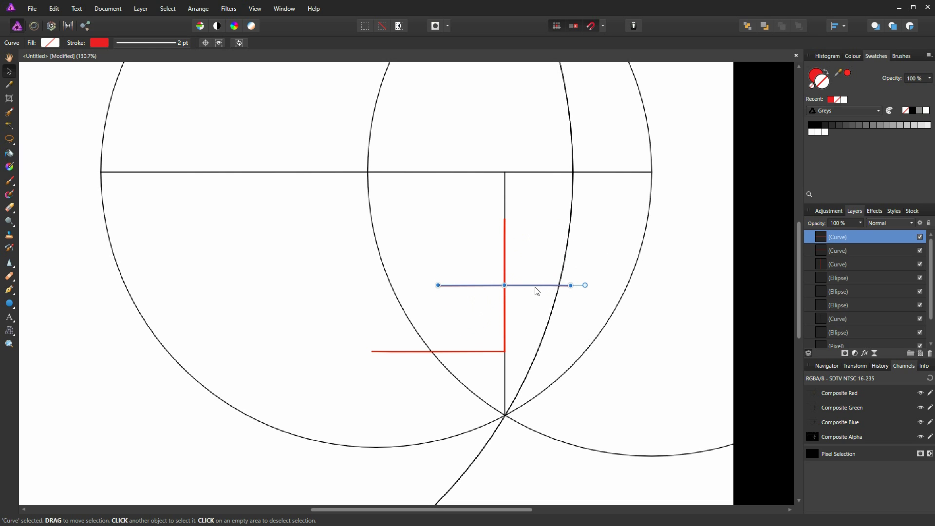
pyautogui.moveTo(537, 291); pyautogui.dragTo(617, 344)
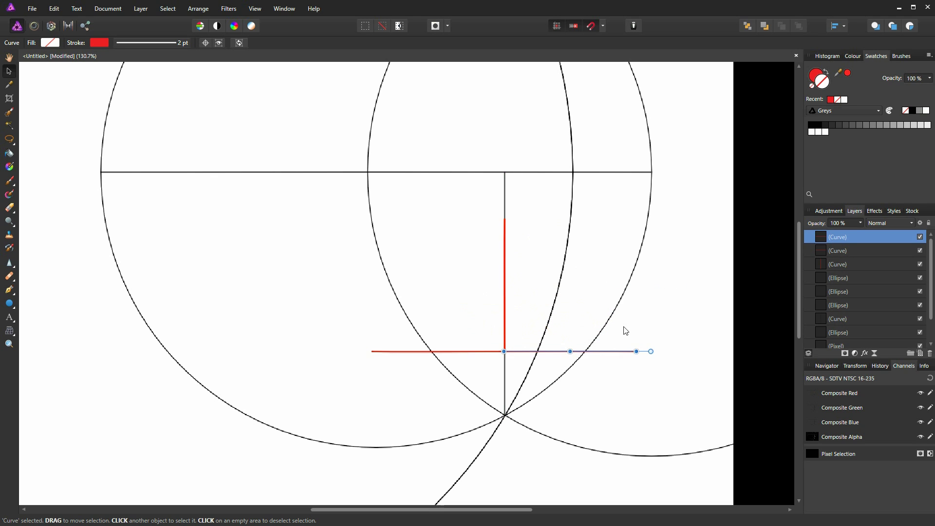
pyautogui.scroll(5, 496, 342)
pyautogui.scroll(-5, 497, 342)
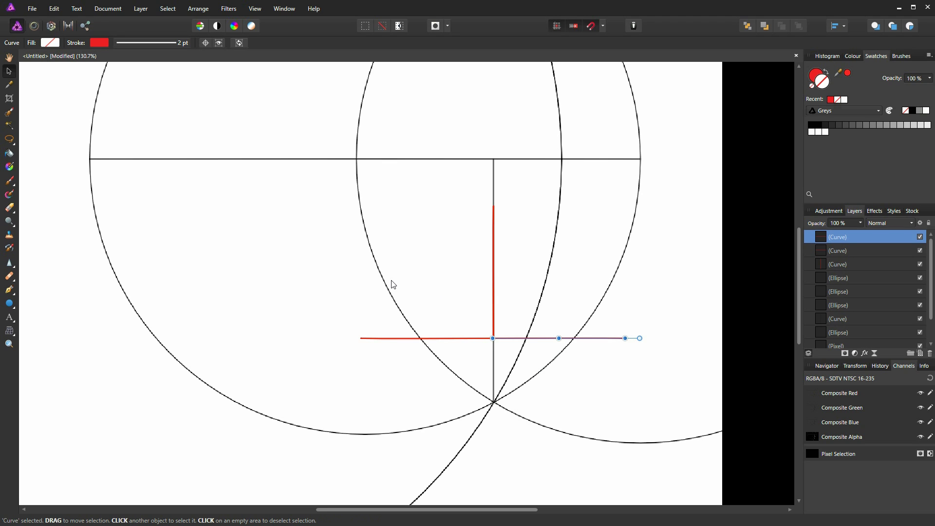
pyautogui.hotkey('ctrl', 'd')
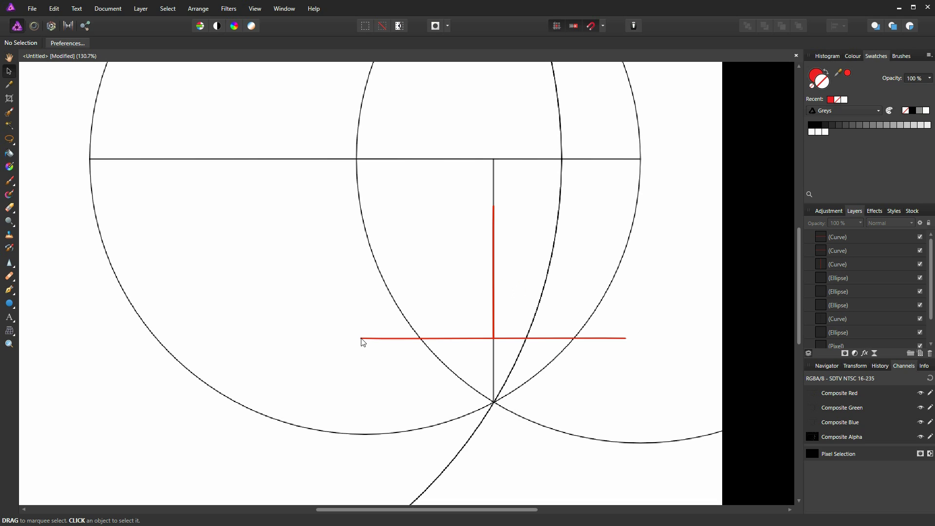
# Draw a red line from the red base's left end to where the left-end-centred circle crosses the black horizontal line
pyautogui.click(9, 289)
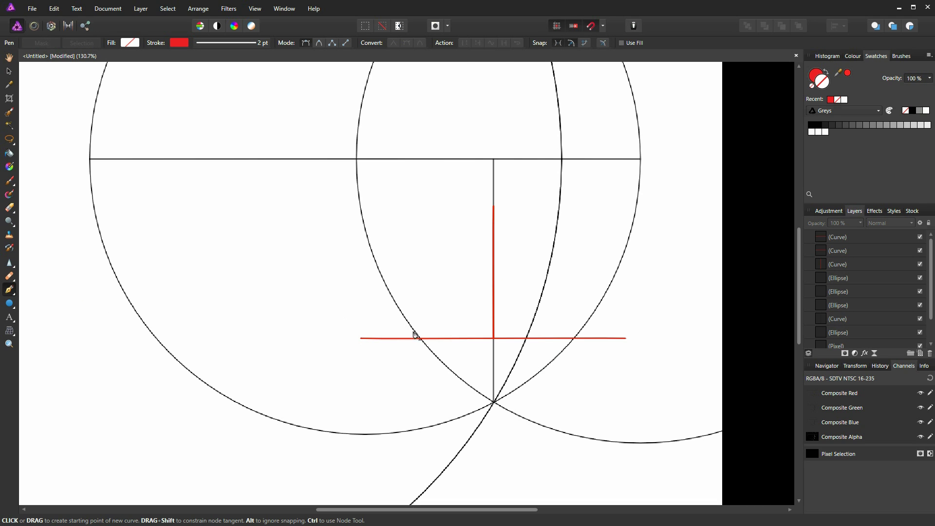
pyautogui.click(360, 339)
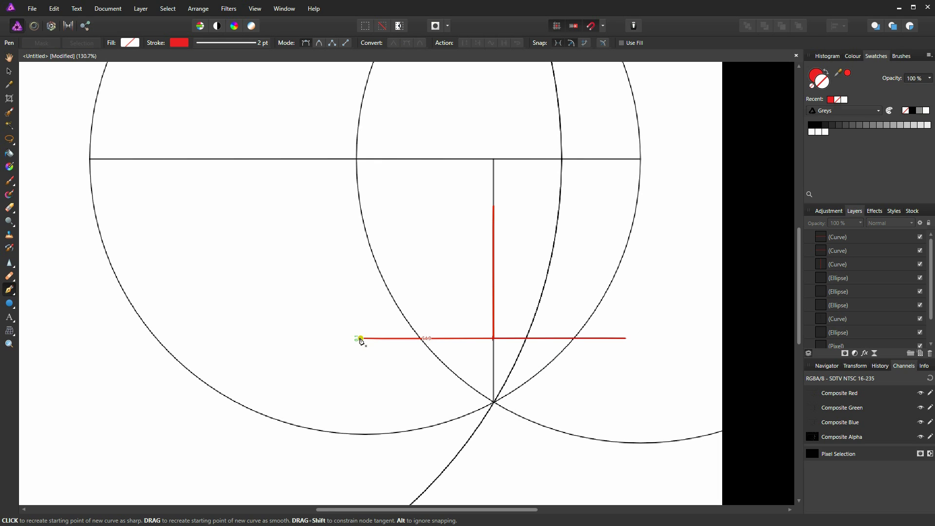
pyautogui.click(561, 160)
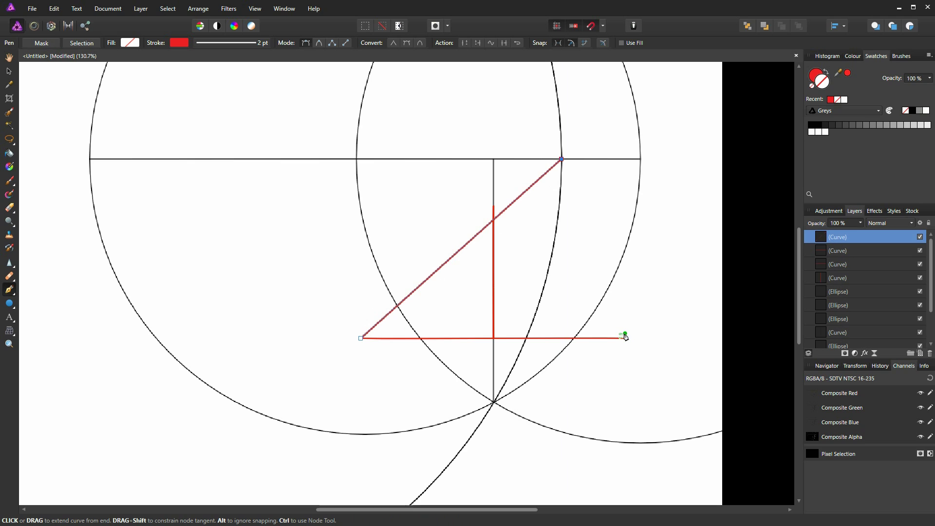
pyautogui.press('ctrl')
pyautogui.keyDown('ctrl'); pyautogui.click(632, 318); pyautogui.keyUp('ctrl')
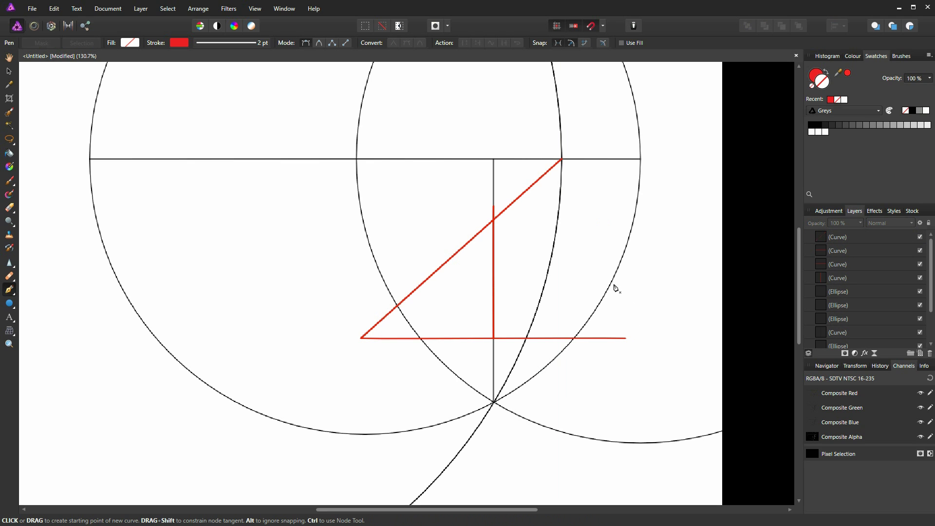
# Draw a red line from the red base's right end to where the right-end-centred circle crosses the black horizontal line
pyautogui.click(625, 338)
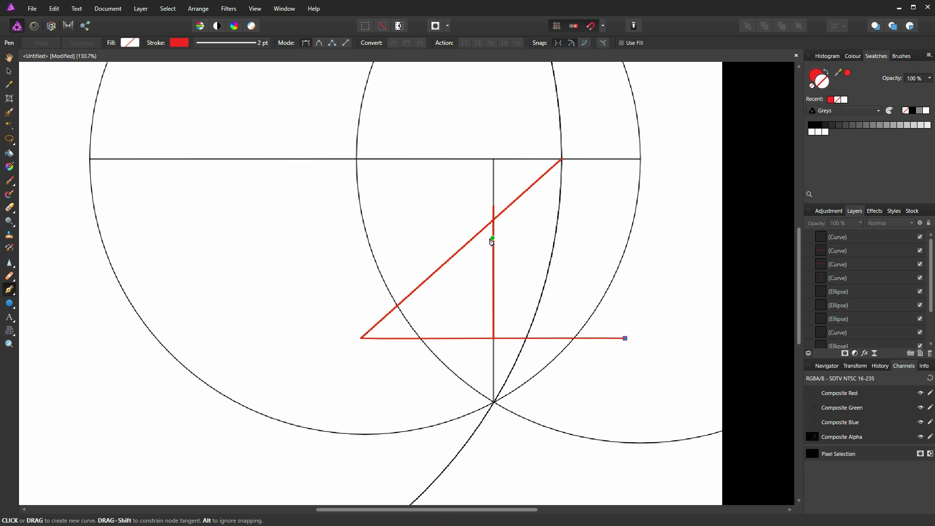
pyautogui.click(356, 158)
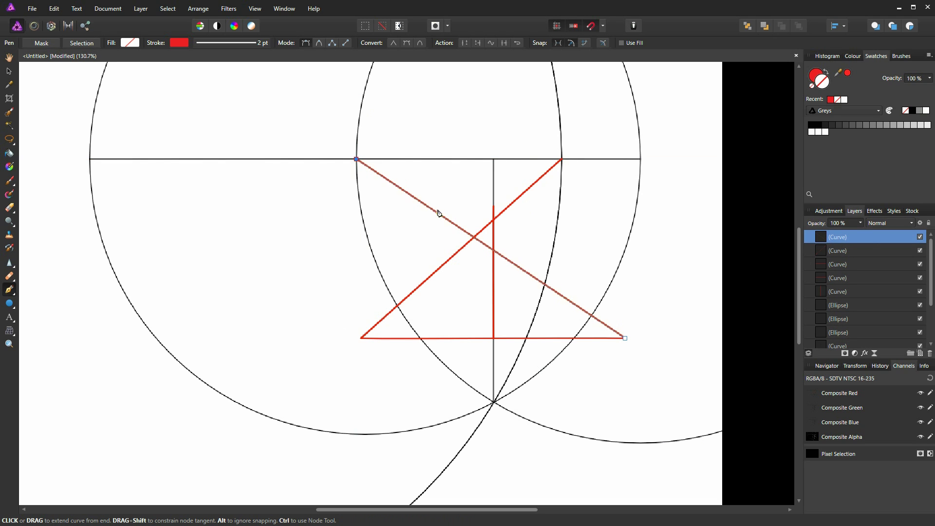
pyautogui.click(493, 338)
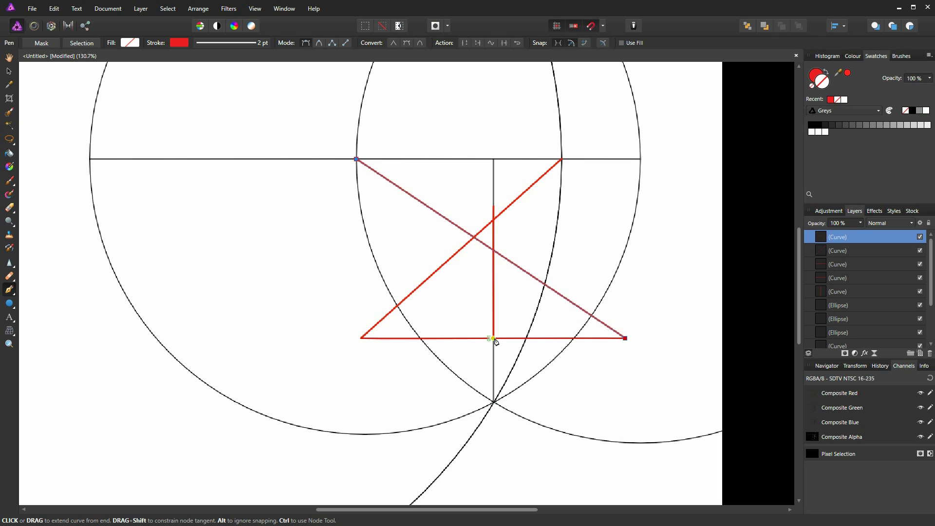
pyautogui.click(500, 339)
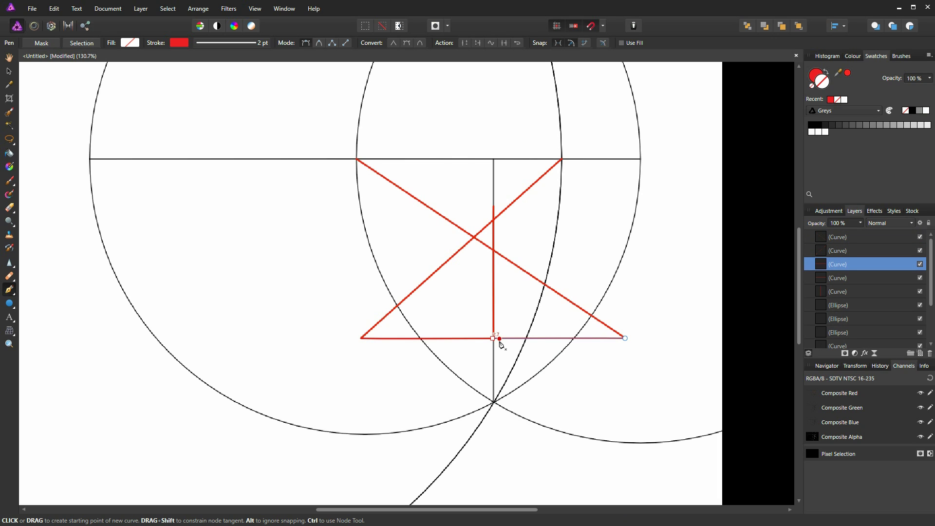
# Draw a line from the black horizontal line's right end to the lower end of the red vertical segment
pyautogui.click(639, 159)
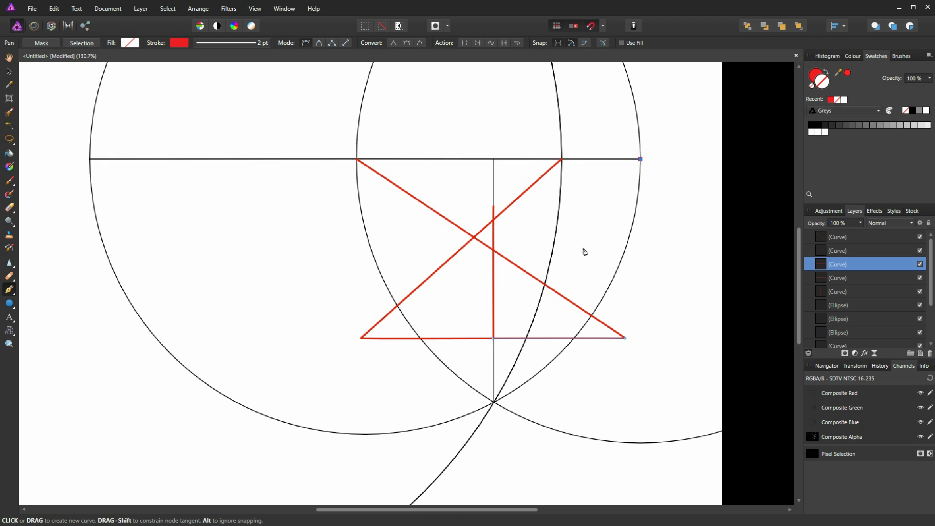
pyautogui.click(494, 339)
pyautogui.click(640, 159)
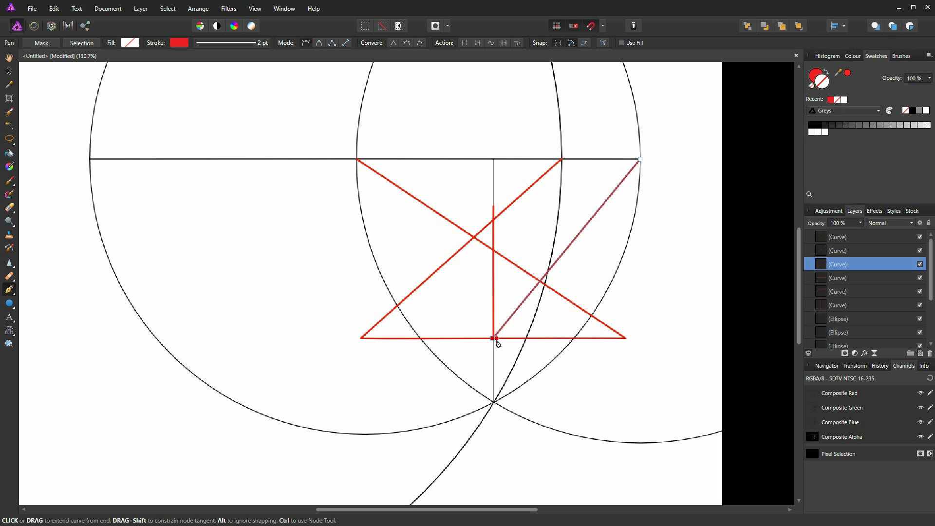
# Change the stroke of the line ending at the black horizontal line's right end to blue and deselect it
pyautogui.click(179, 43)
pyautogui.click(189, 89)
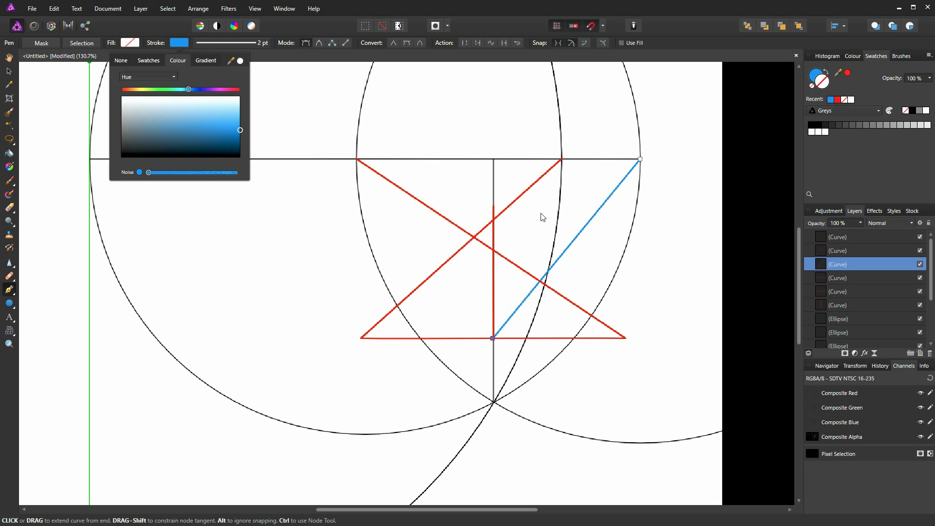
pyautogui.press('ctrl')
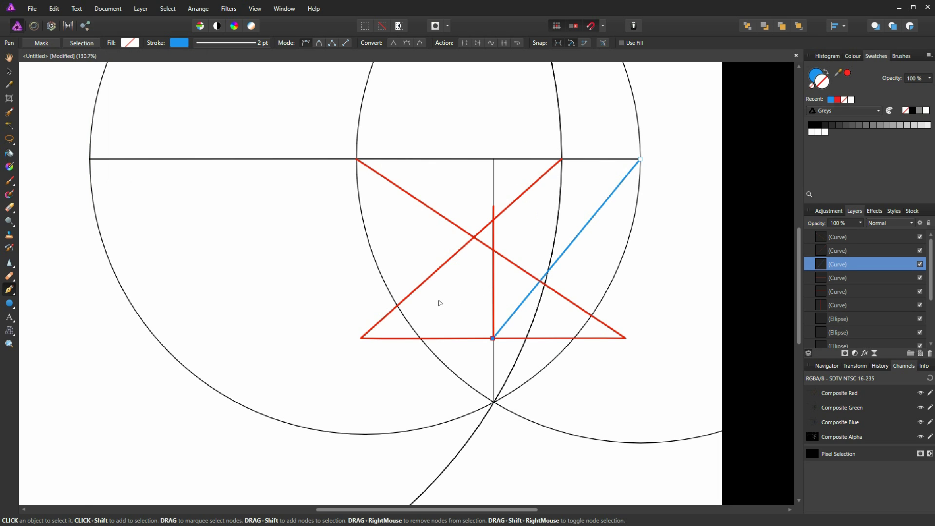
pyautogui.keyDown('ctrl'); pyautogui.click(325, 296); pyautogui.keyUp('ctrl')
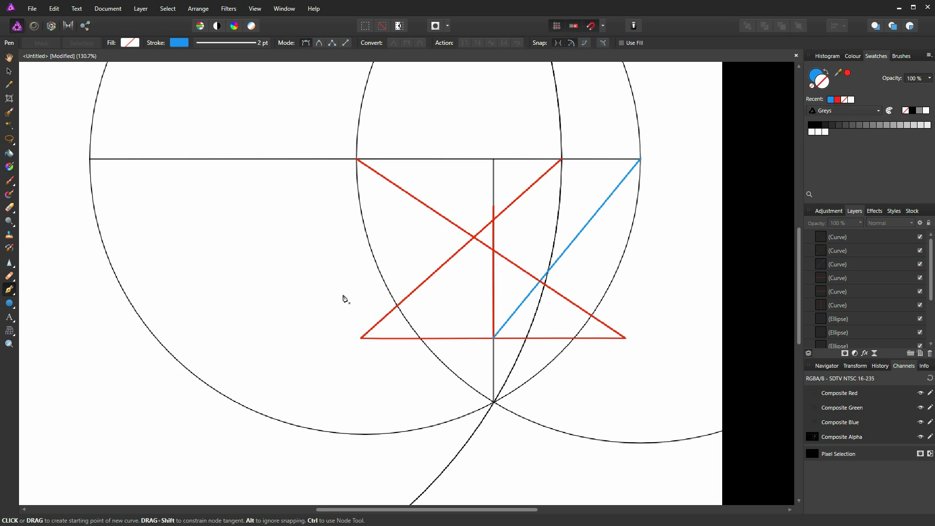
# Draw a blue line from the red vertical segment's lower end to the black horizontal line's left end and deselect it
pyautogui.click(494, 340)
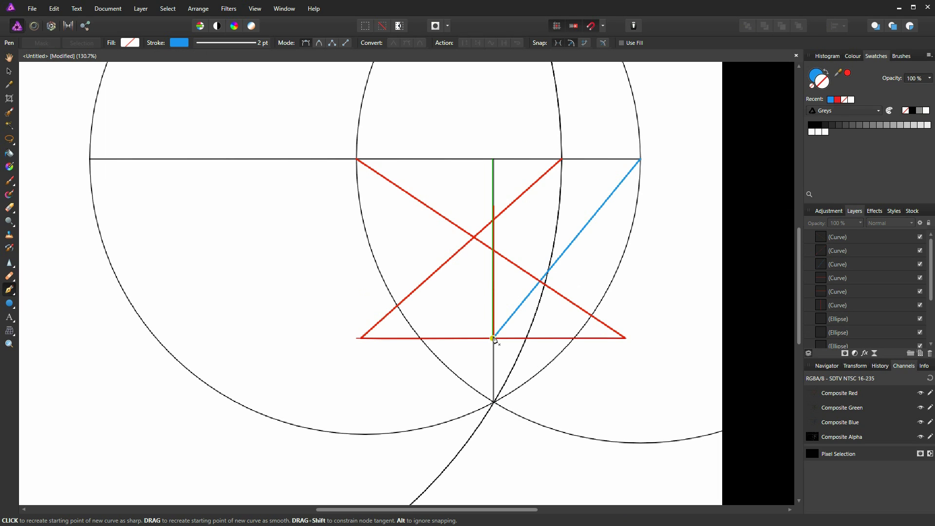
pyautogui.press('Escape')
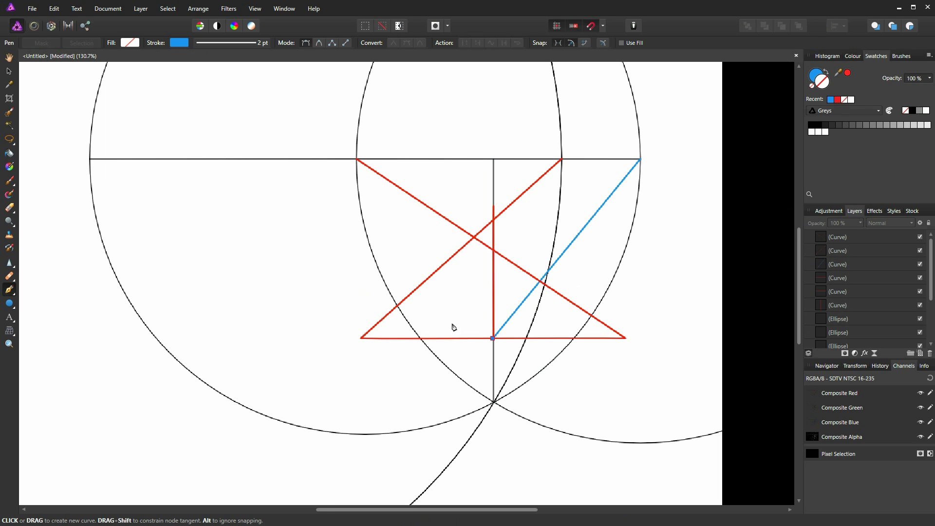
pyautogui.click(90, 160)
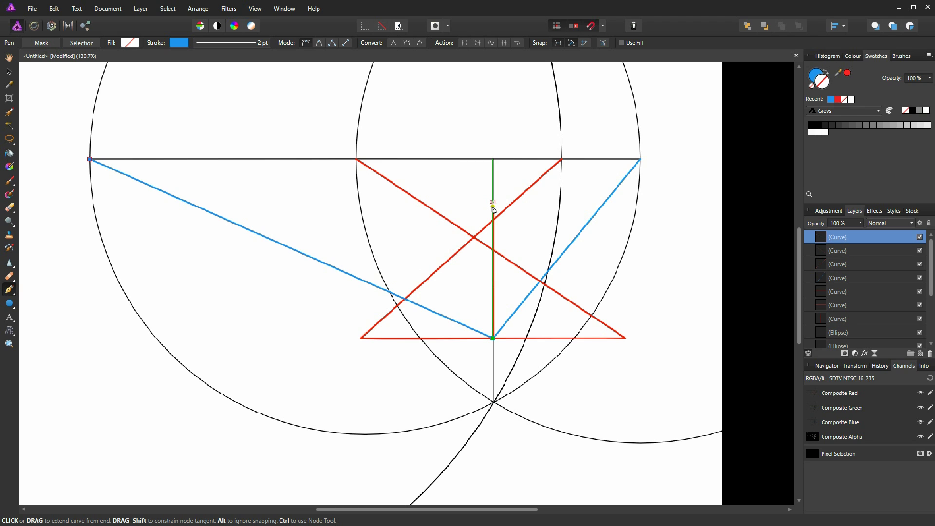
pyautogui.press('ctrl')
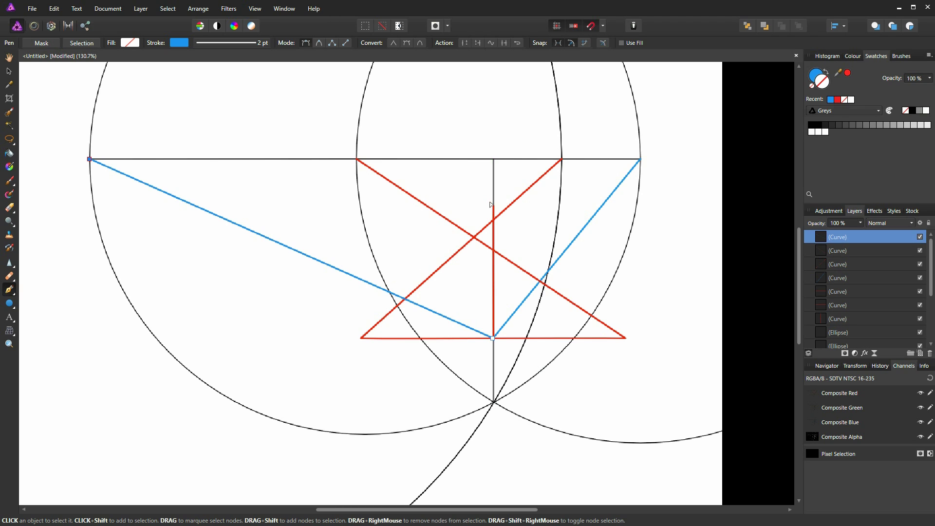
pyautogui.keyDown('ctrl'); pyautogui.click(477, 195); pyautogui.keyUp('ctrl')
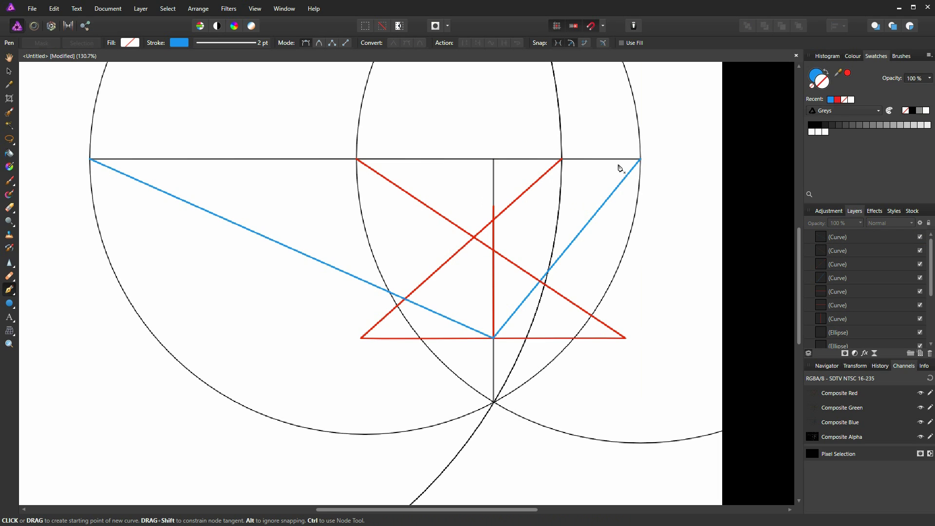
# Draw a blue line from the horizontal line's right end through the red vertical segment's upper end to its left end and deselect it
pyautogui.click(640, 159)
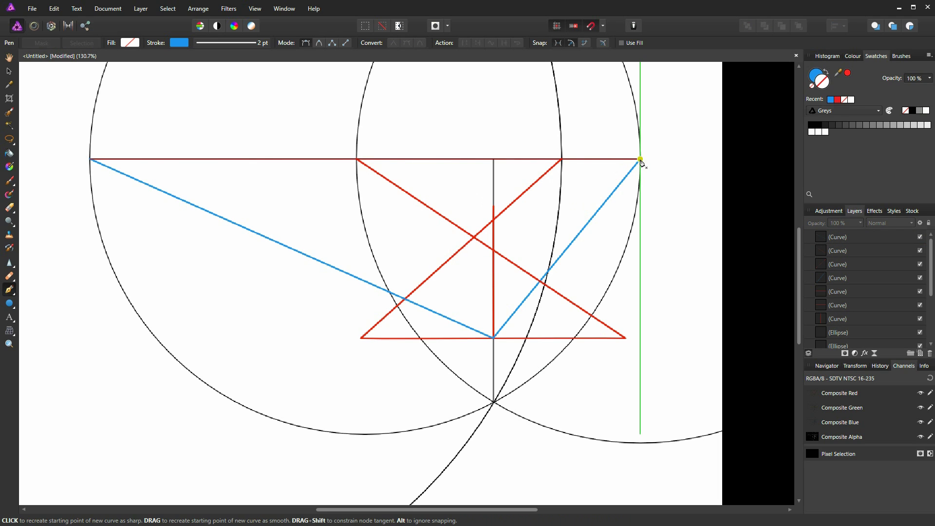
pyautogui.click(494, 207)
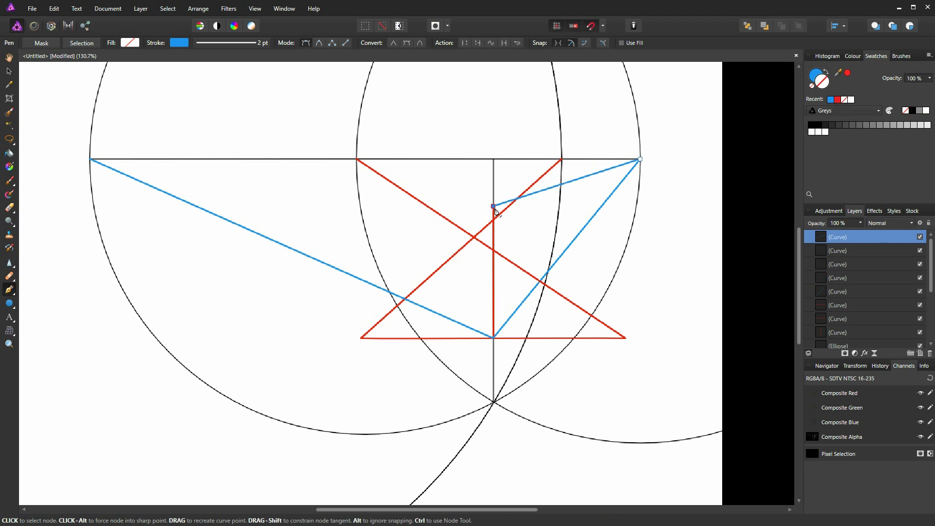
pyautogui.click(89, 159)
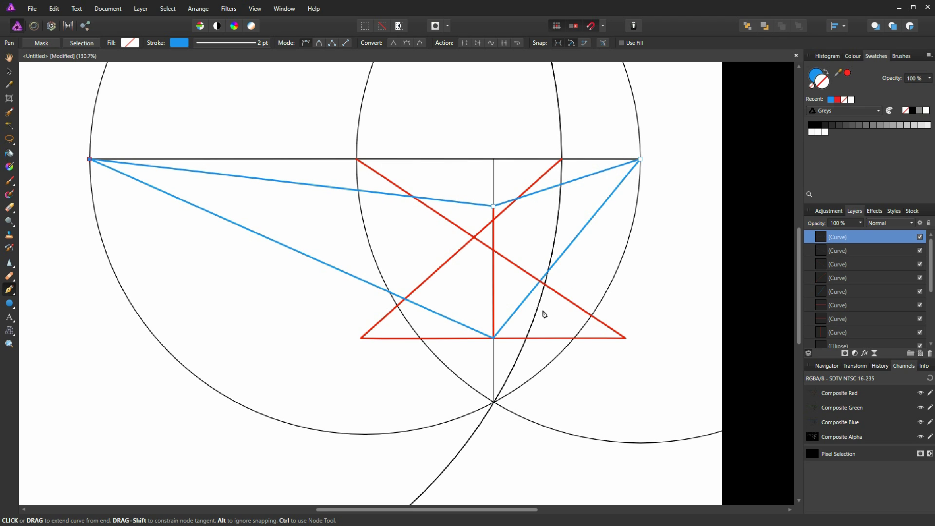
pyautogui.press('ctrl')
pyautogui.press('ctrl')
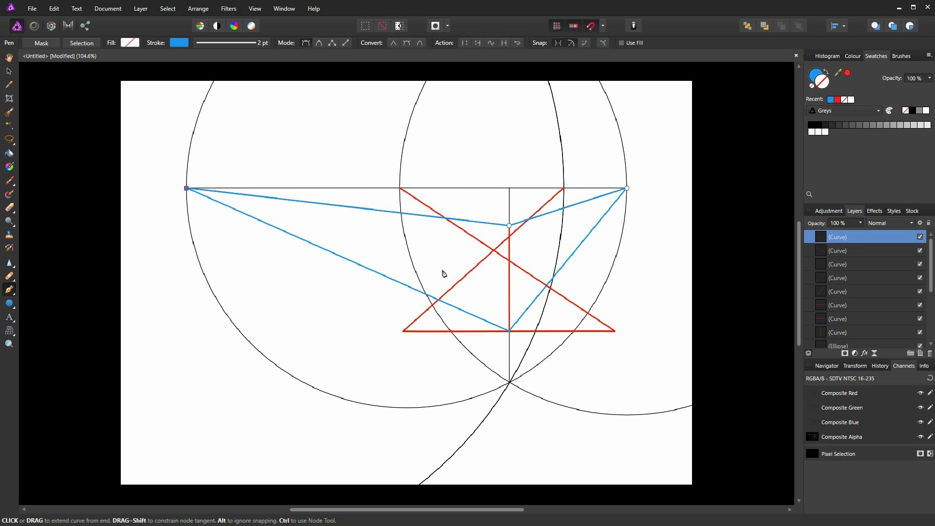
pyautogui.hotkey('ctrl', 'd')
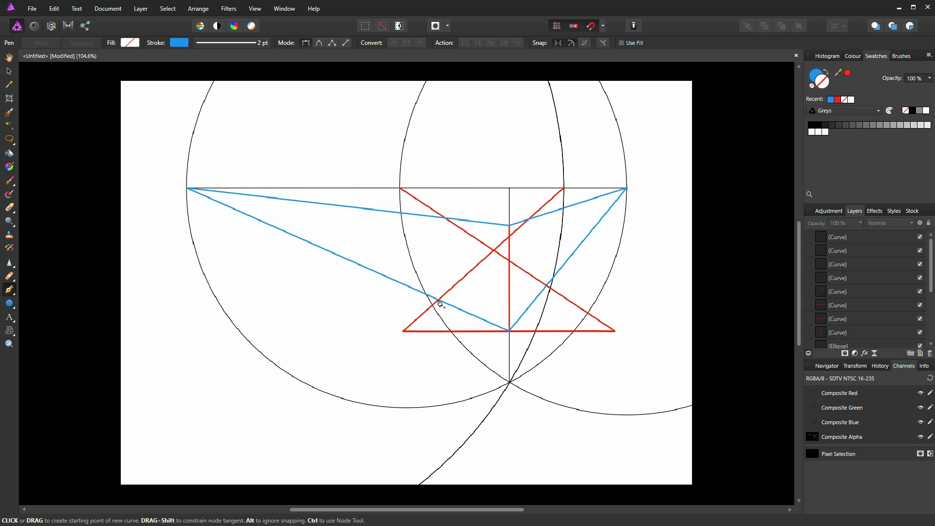
# Draw a vertical blue line from where the lower-left blue line crosses the red diagonal up to the upper-left blue line
pyautogui.scroll(4, 435, 304)
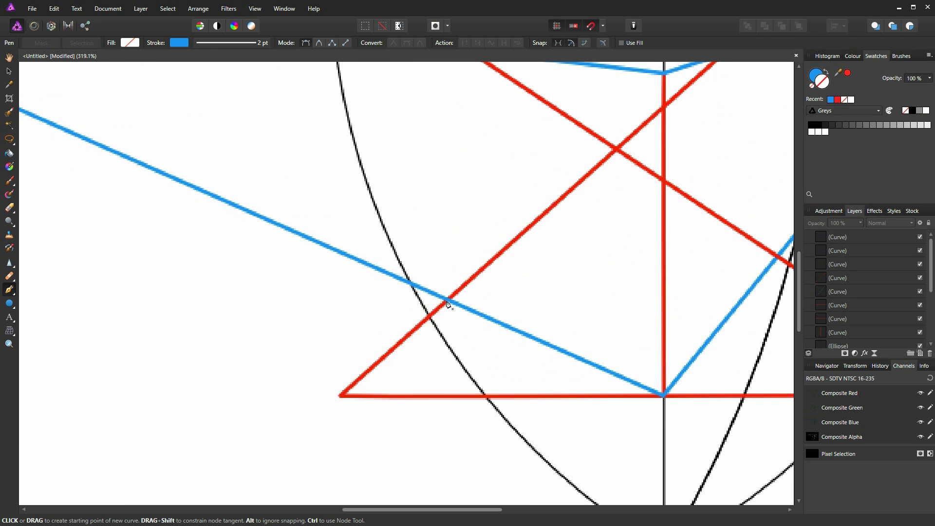
pyautogui.click(450, 303)
pyautogui.scroll(1, 458, 212)
pyautogui.scroll(-3, 458, 212)
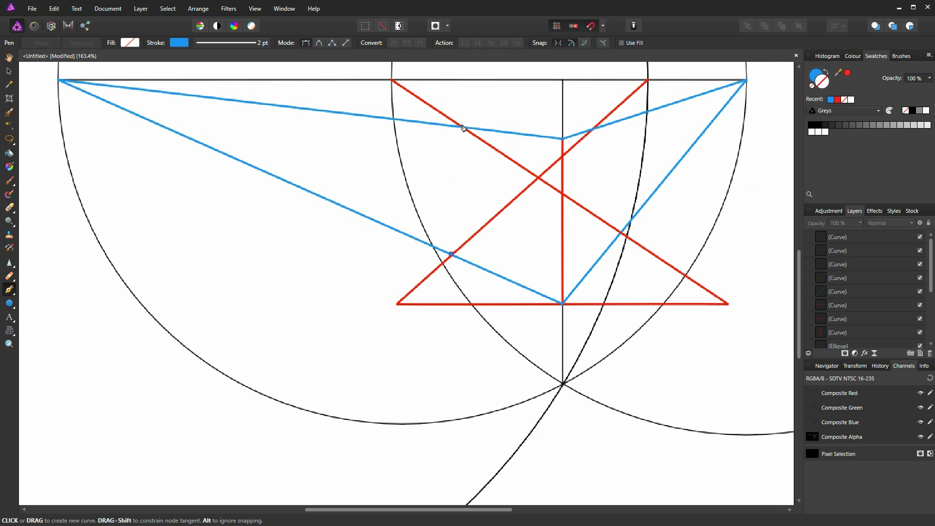
pyautogui.click(451, 254)
pyautogui.click(451, 126)
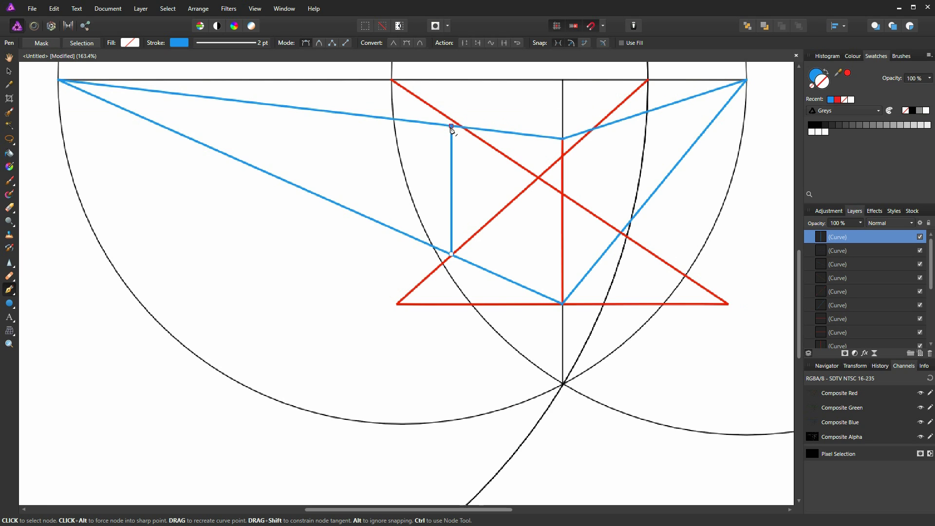
# Extend the left vertical blue line from its upper end to the black horizontal line's right end and deselect it
pyautogui.click(746, 80)
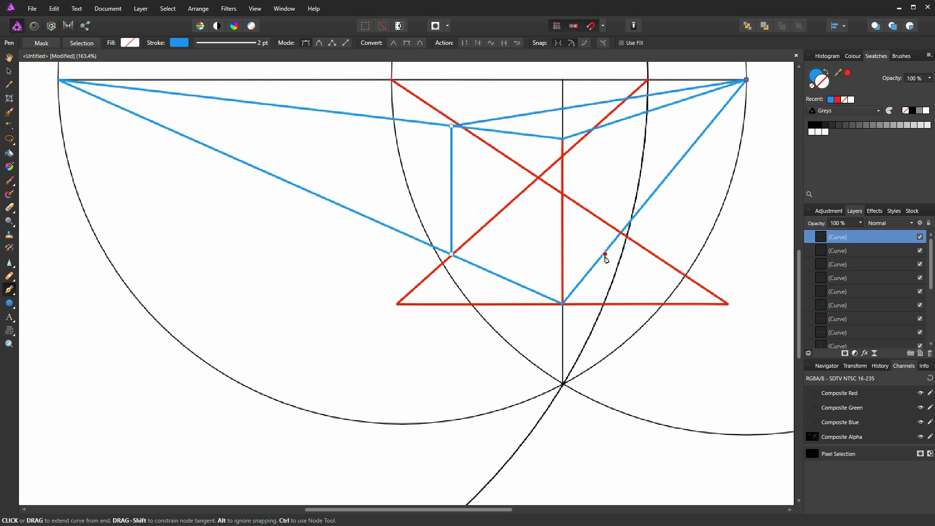
pyautogui.scroll(5, 624, 237)
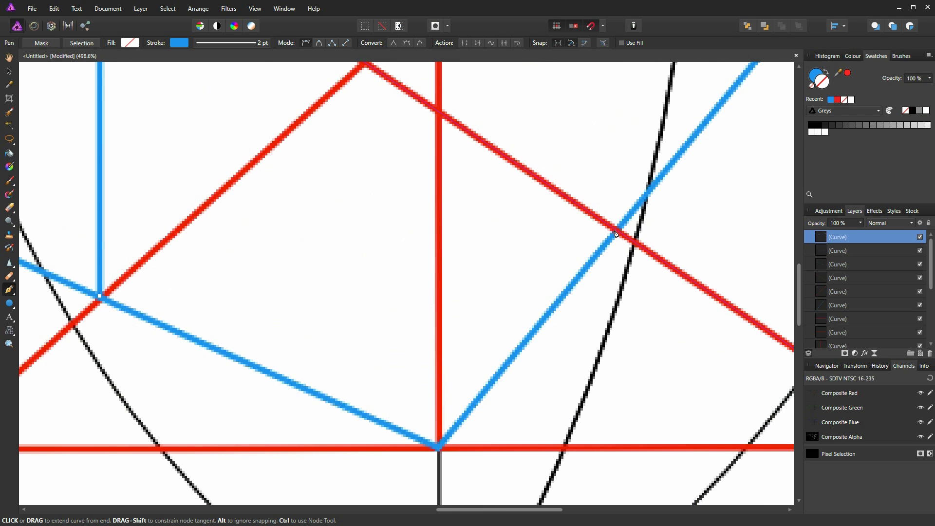
pyautogui.hotkey('ctrl', 'd')
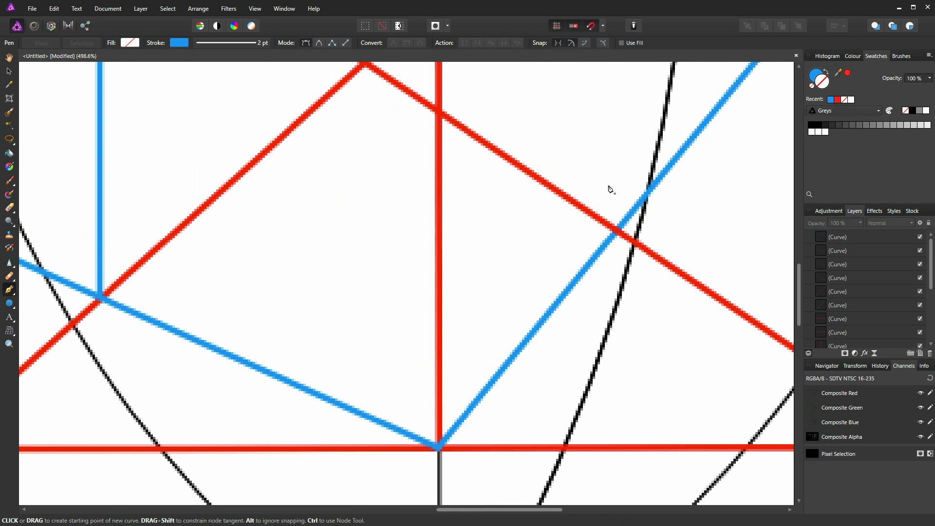
# Draw a vertical blue line from where the lower-right blue line crosses the red diagonal up to the upper-right blue line
pyautogui.click(616, 232)
pyautogui.press('Escape')
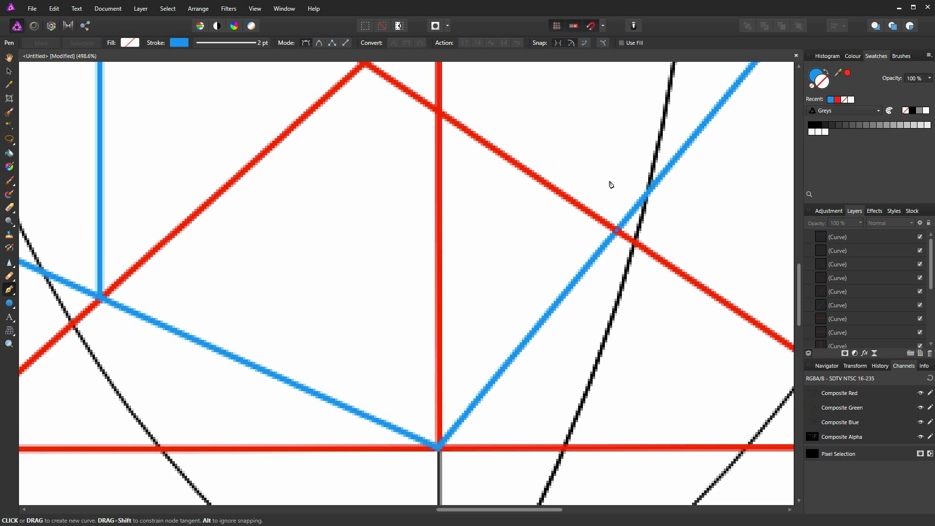
pyautogui.scroll(-1, 609, 186)
pyautogui.scroll(1, 610, 180)
pyautogui.scroll(-5, 609, 180)
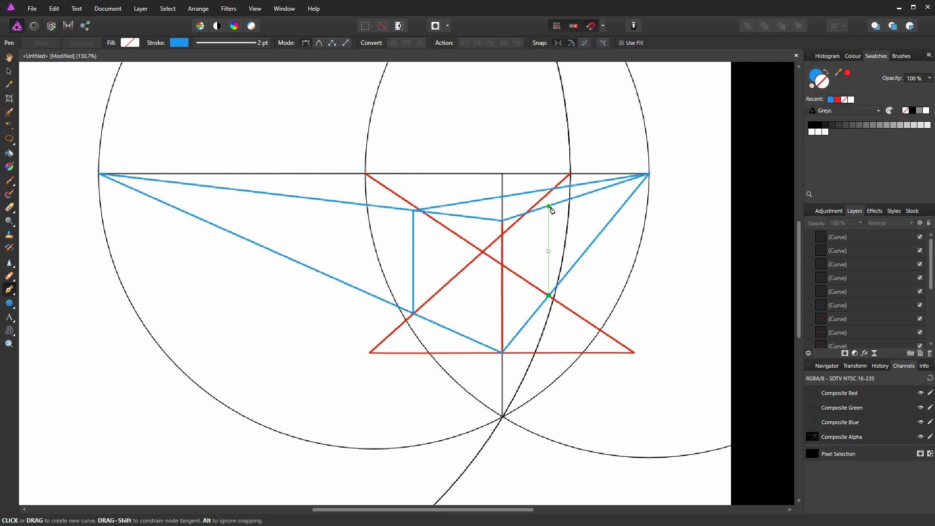
pyautogui.scroll(4, 551, 209)
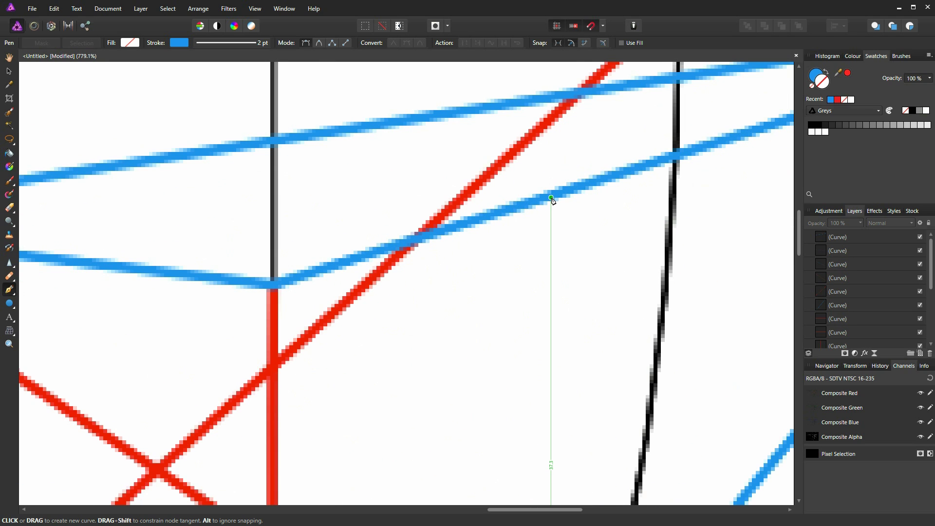
pyautogui.click(551, 199)
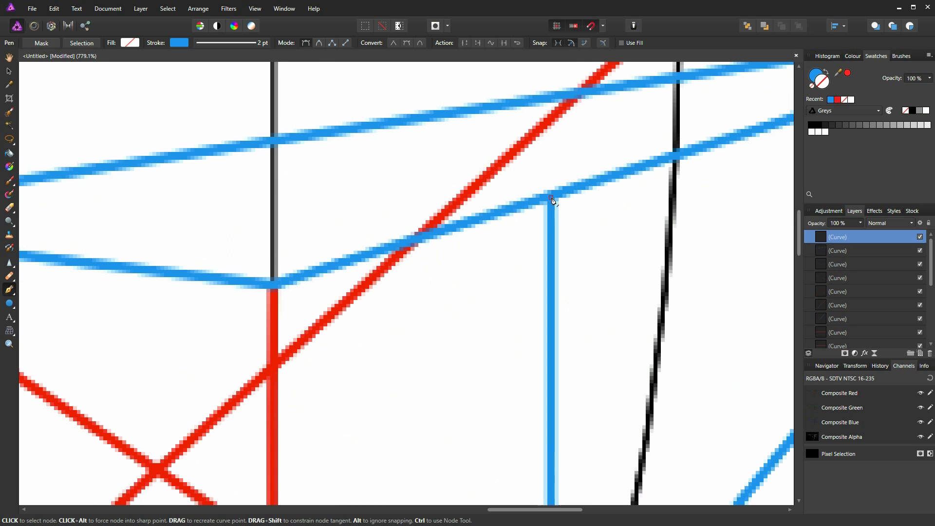
# Extend the right vertical blue line from its upper end to the black horizontal line's left end and deselect it
pyautogui.scroll(-3, 556, 229)
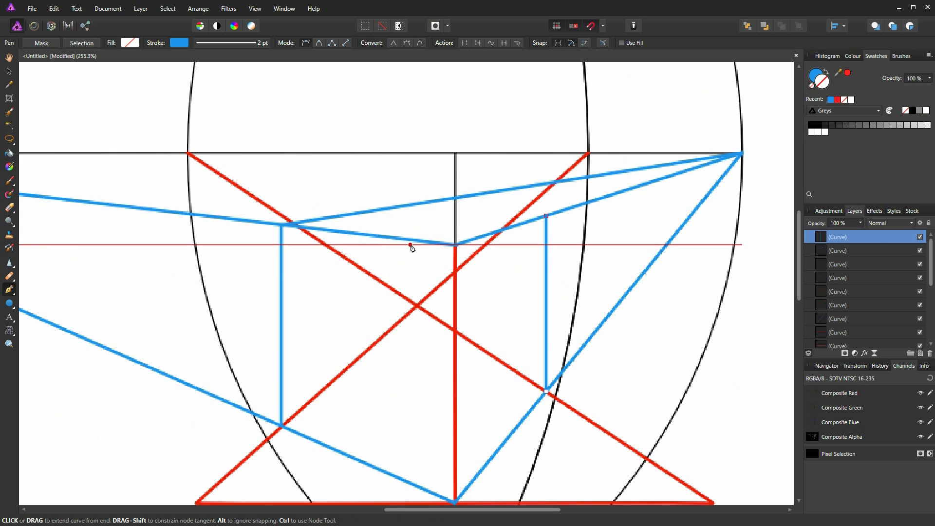
pyautogui.scroll(-2, 409, 244)
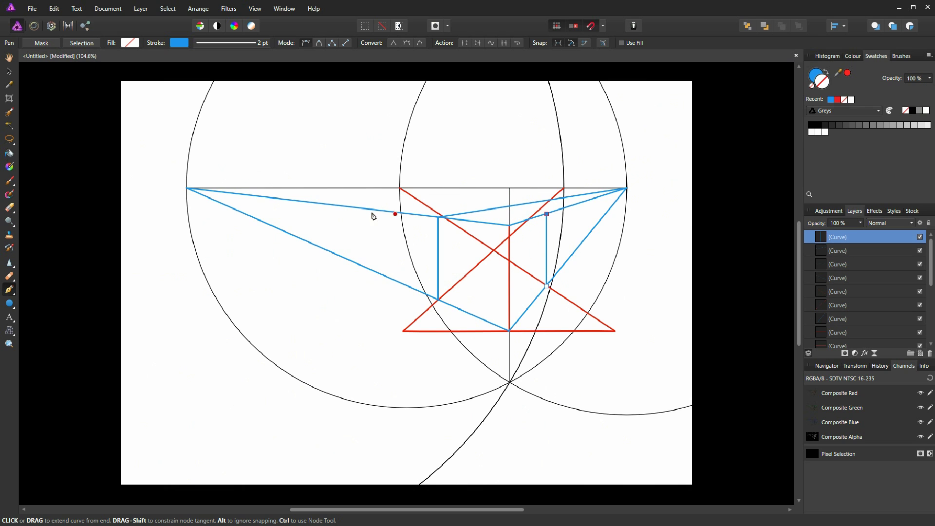
pyautogui.click(547, 216)
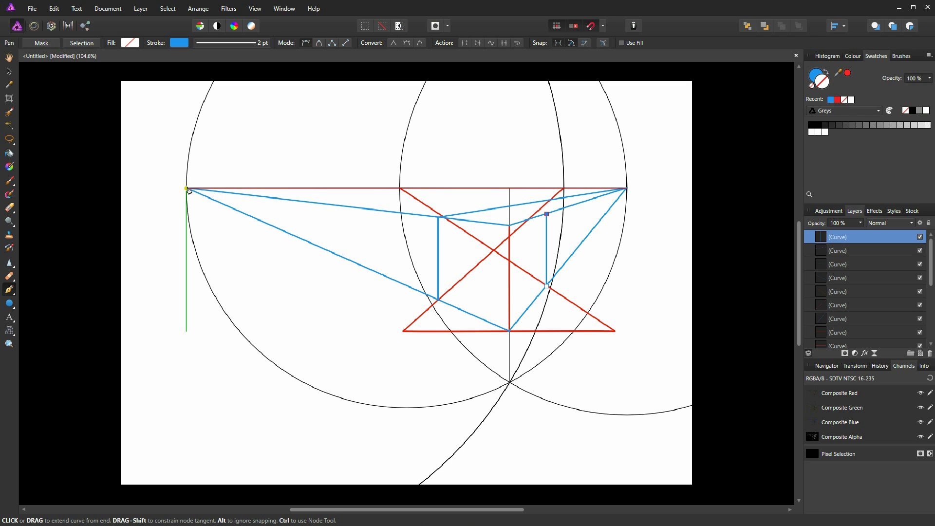
pyautogui.click(186, 188)
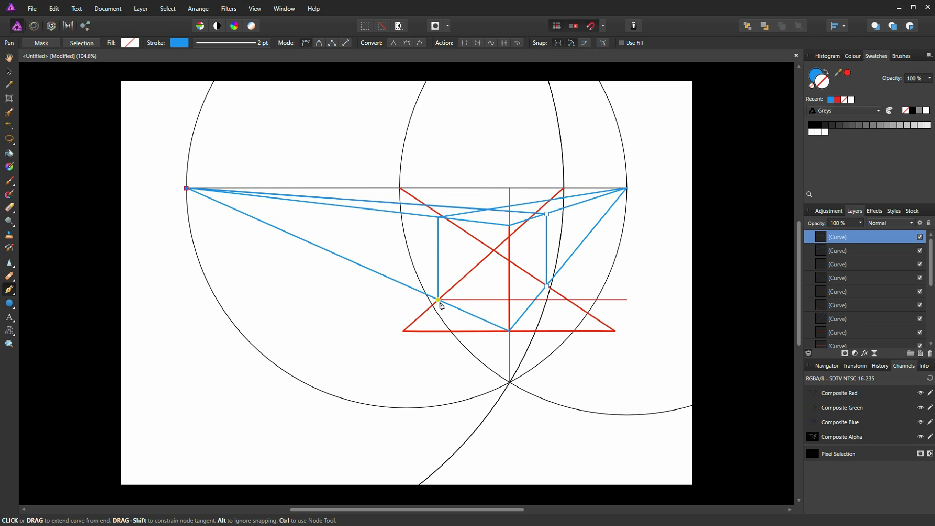
pyautogui.keyDown('ctrl'); pyautogui.click(401, 302); pyautogui.keyUp('ctrl')
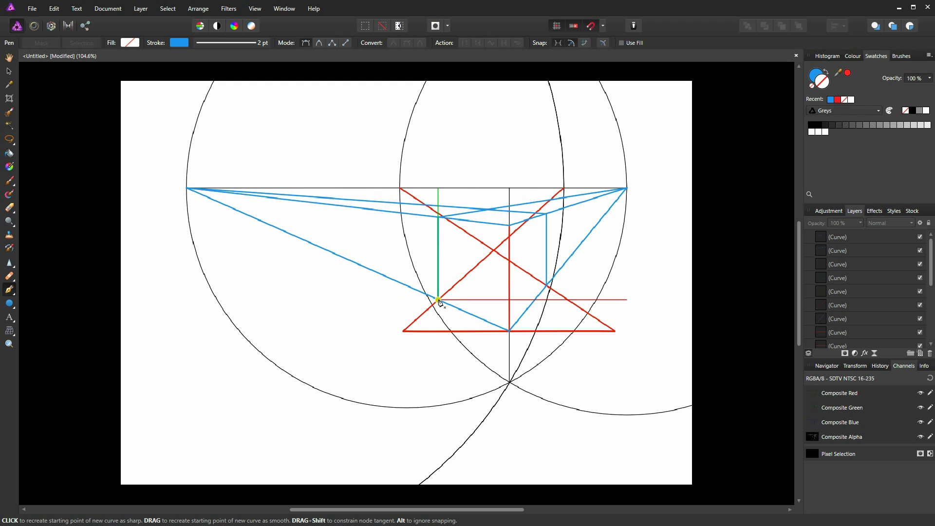
# Connect the left blue vertical's lower end to the horizontal line's right end, and the right blue vertical's lower end to its left end
pyautogui.click(626, 188)
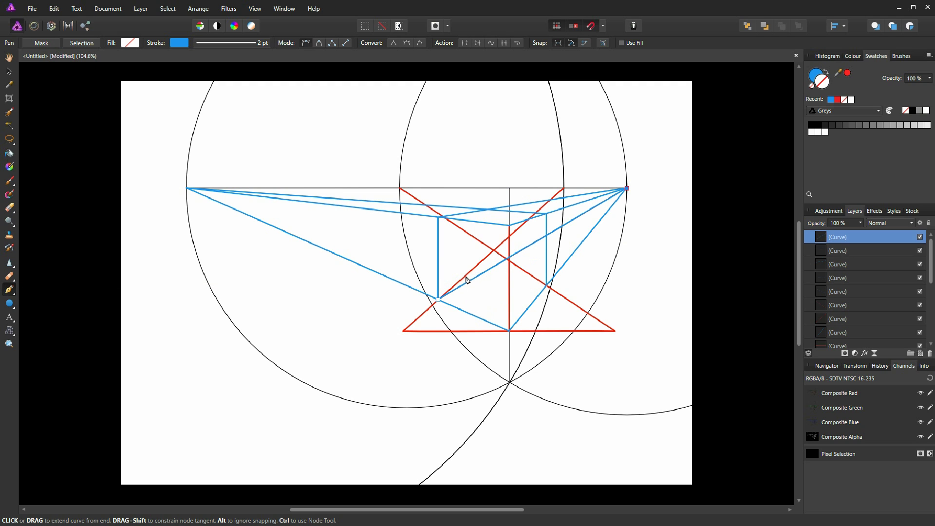
pyautogui.click(547, 286)
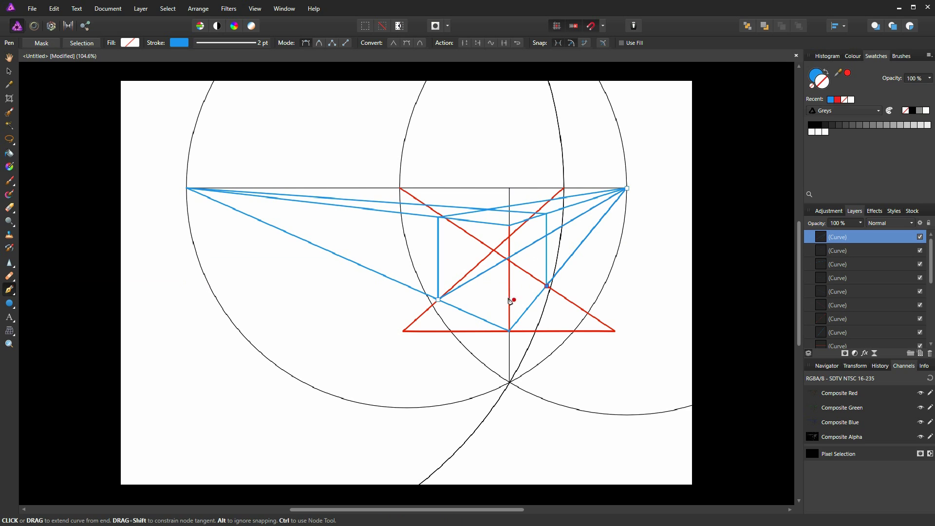
pyautogui.click(187, 192)
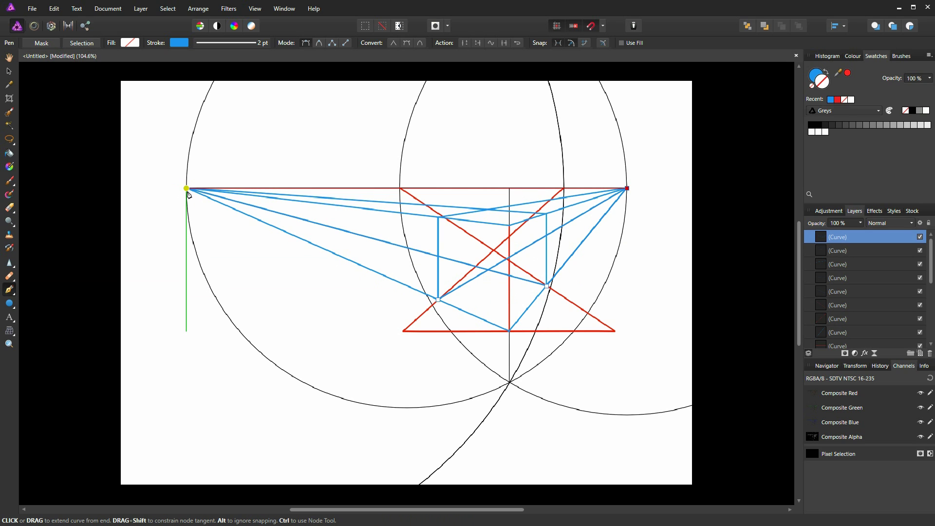
pyautogui.click(546, 287)
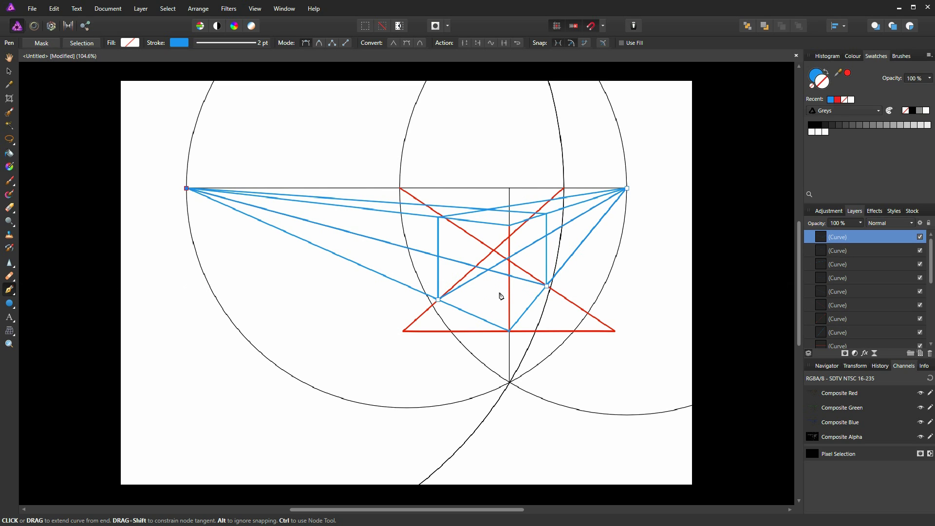
pyautogui.press('ctrl')
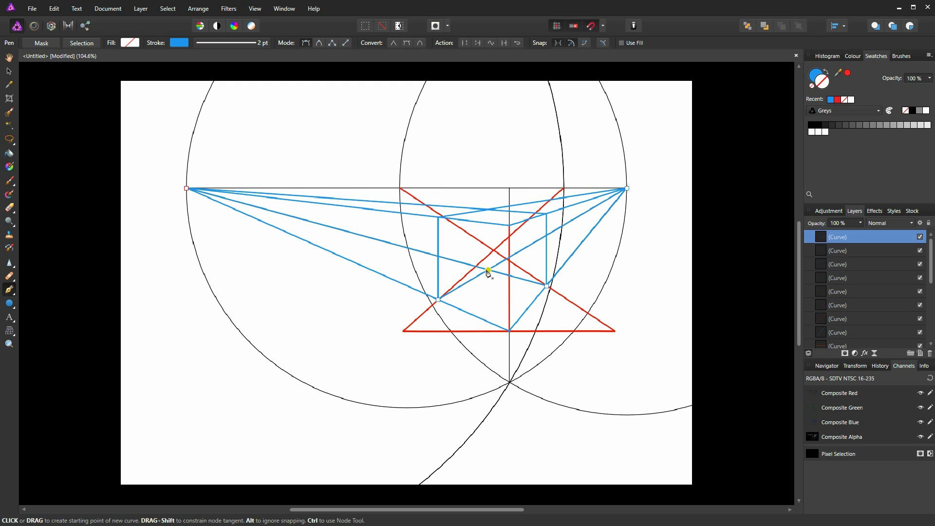
# Draw a vertical blue line from the crossing of the two inner lower blue lines up to the crossing of the two topmost blue lines
pyautogui.click(488, 271)
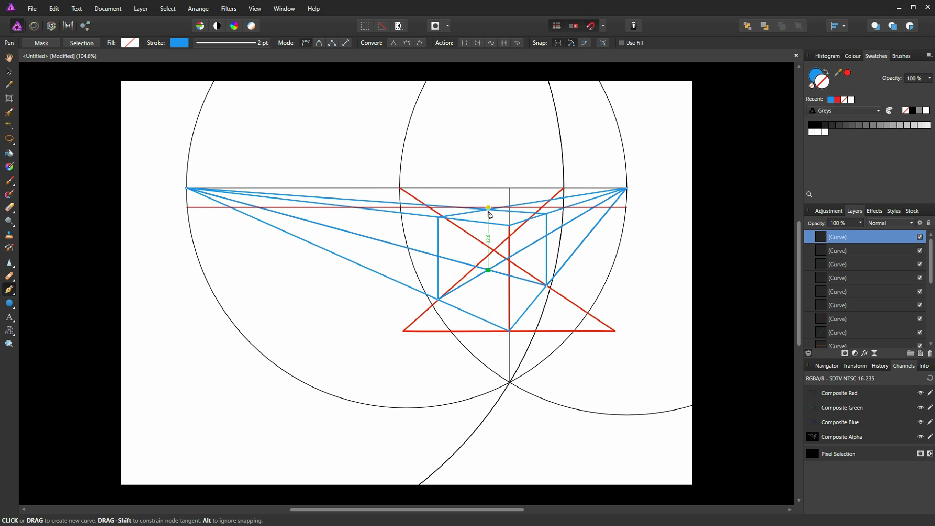
pyautogui.scroll(5, 489, 215)
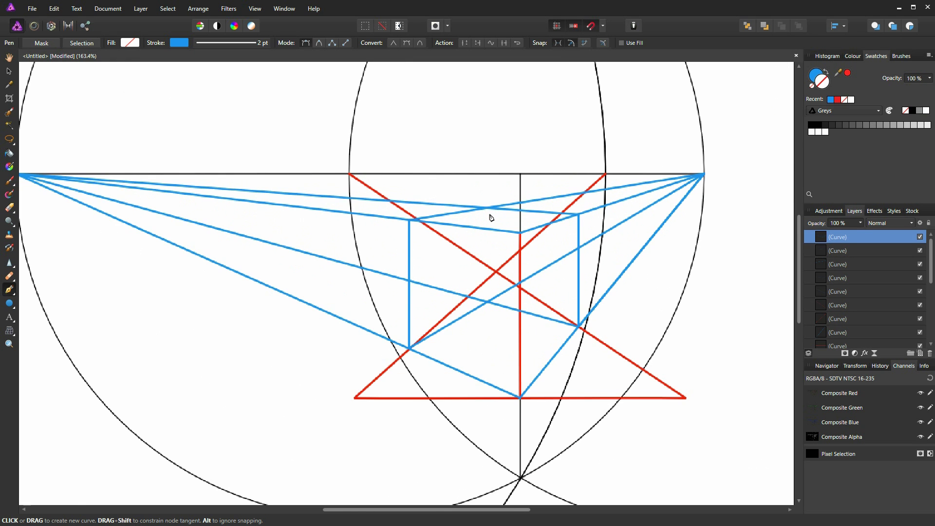
pyautogui.scroll(1, 490, 217)
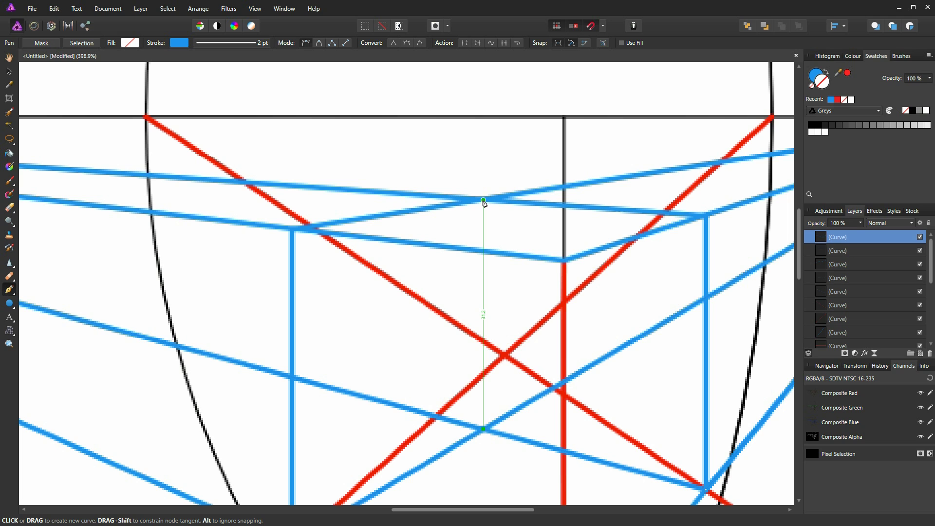
pyautogui.click(484, 201)
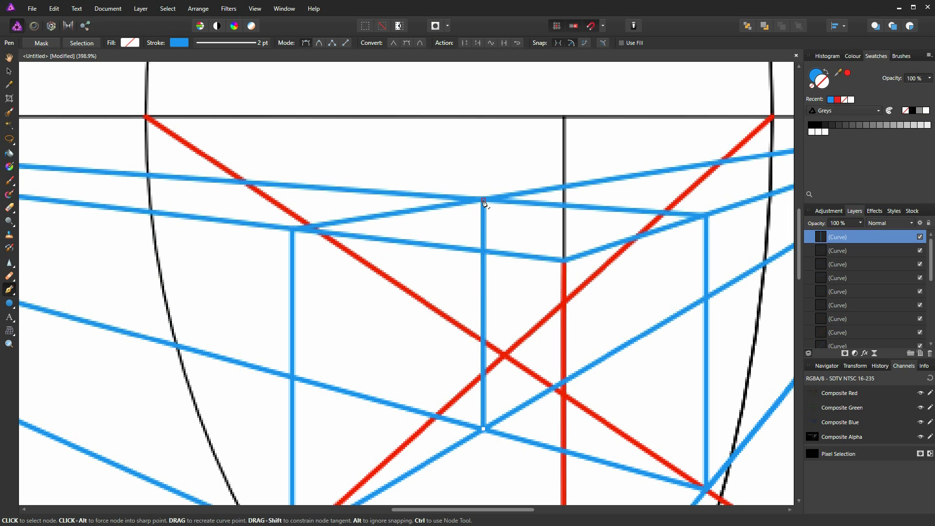
pyautogui.scroll(-6, 501, 229)
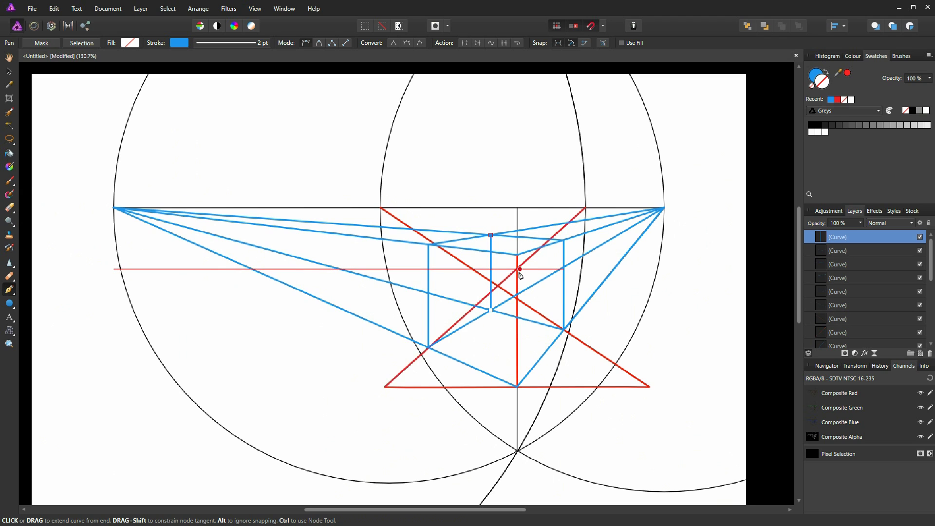
# Add a new pixel layer above the curves and set the Pen tool's stroke colour to yellow
pyautogui.keyDown('ctrl'); pyautogui.scroll(-2, 519, 271); pyautogui.keyUp('ctrl')
pyautogui.keyDown('ctrl'); pyautogui.scroll(2, 507, 292); pyautogui.keyUp('ctrl')
pyautogui.keyDown('ctrl'); pyautogui.scroll(-1, 505, 293); pyautogui.keyUp('ctrl')
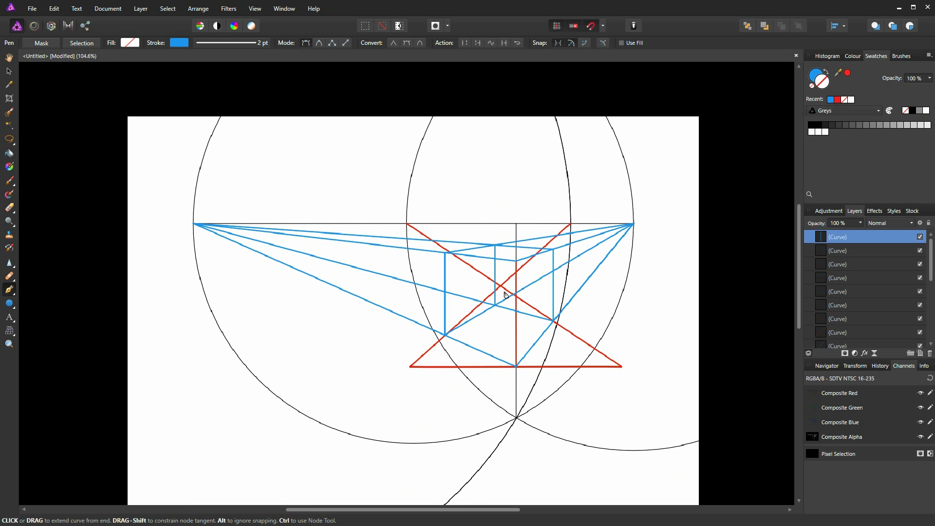
pyautogui.click(910, 353)
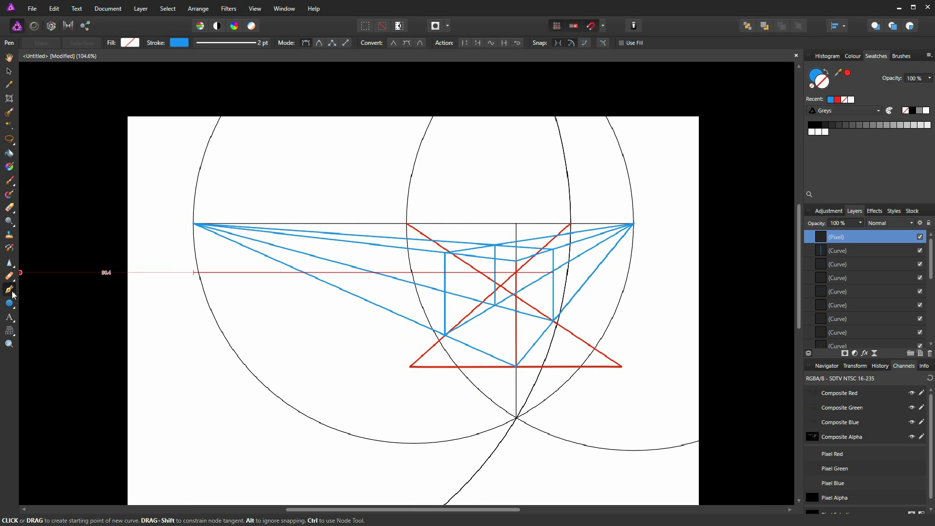
pyautogui.click(179, 43)
pyautogui.click(139, 90)
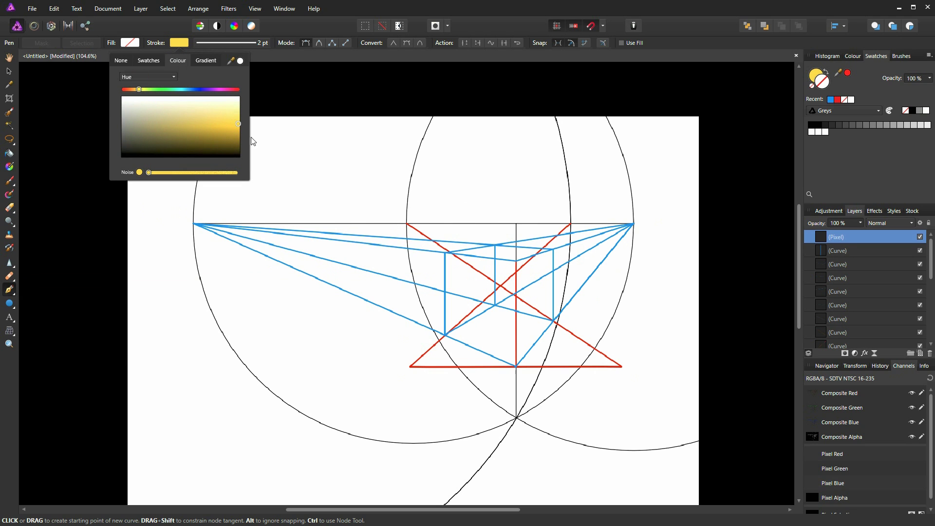
# Trace the cube's visible outer edges, front vertical edge and top face in yellow with the Pen tool, following the construction intersections
pyautogui.keyDown('ctrl'); pyautogui.scroll(2, 515, 340); pyautogui.keyUp('ctrl')
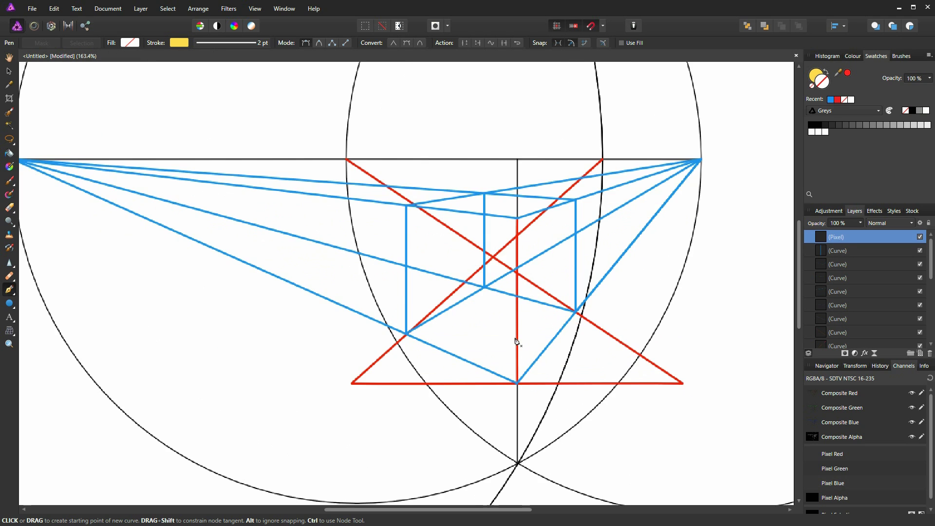
pyautogui.click(517, 218)
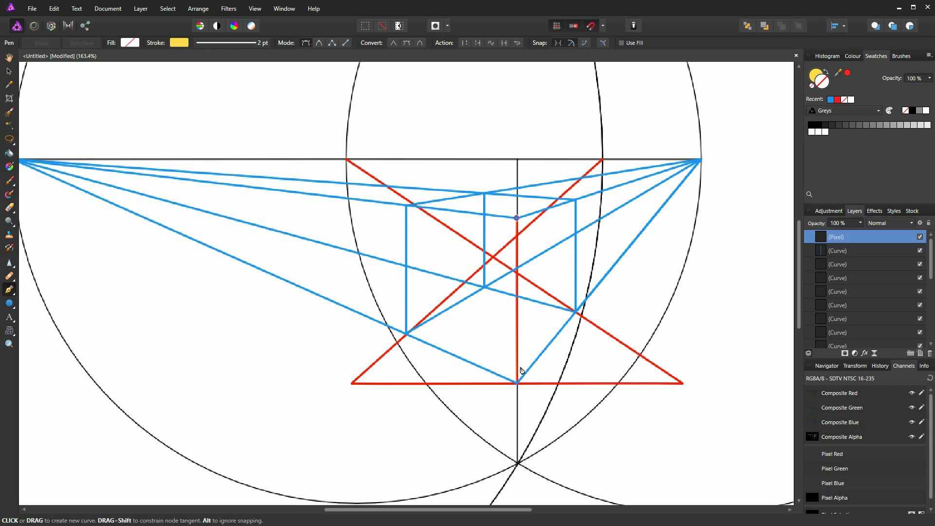
pyautogui.click(516, 383)
pyautogui.click(406, 333)
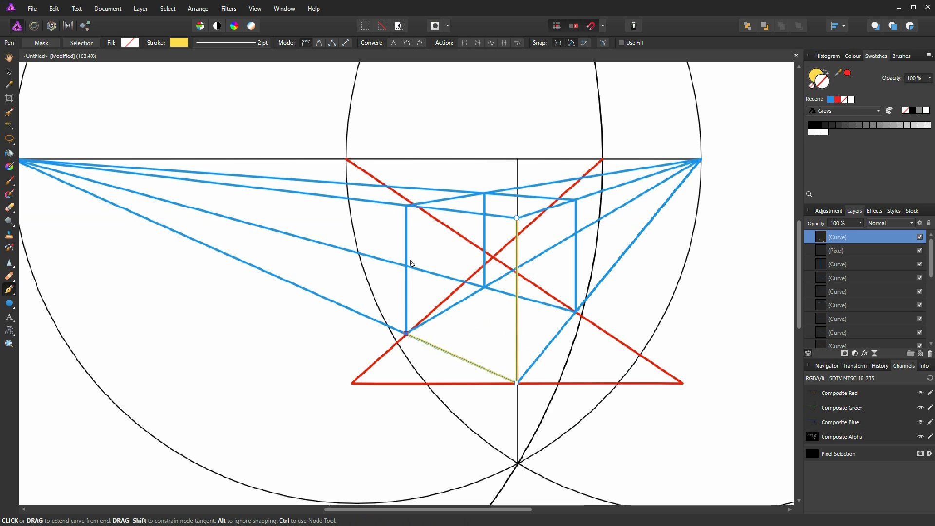
pyautogui.click(406, 207)
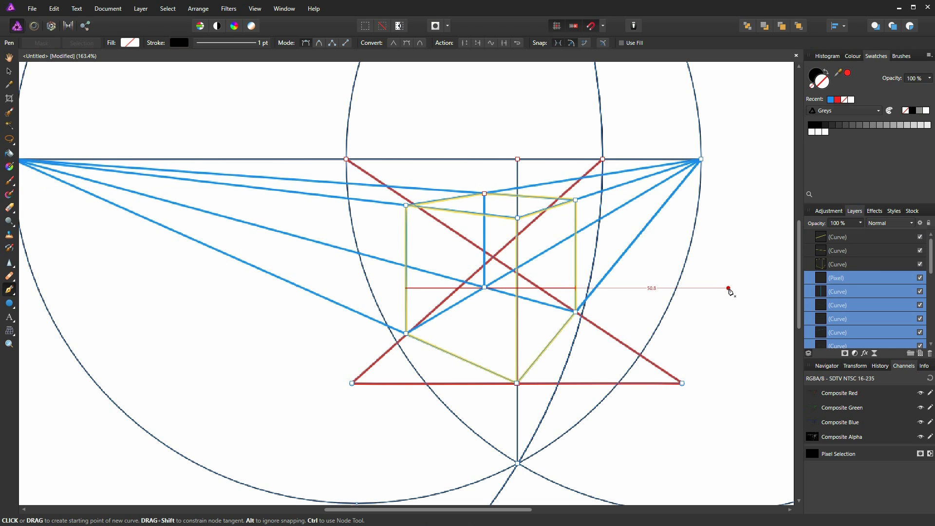
# Merge the yellow cube curves down into the new pixel layer
pyautogui.click(824, 235)
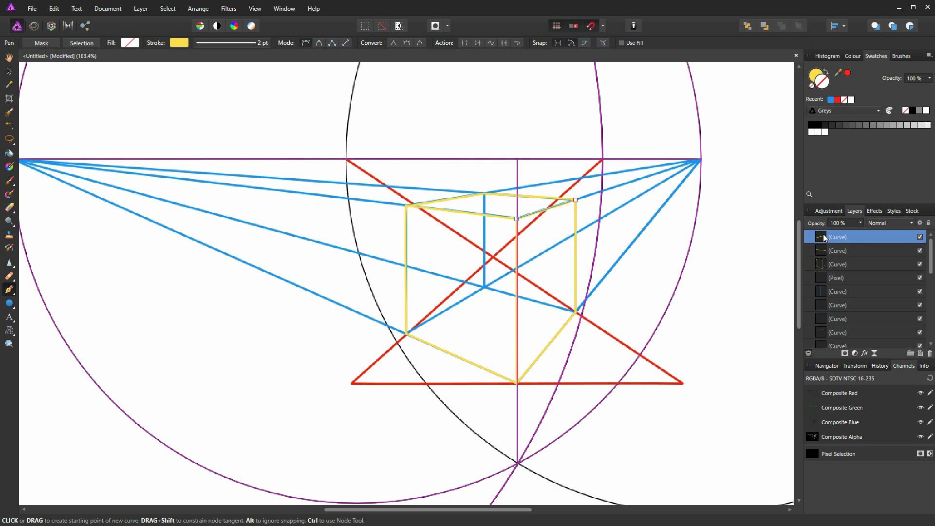
pyautogui.rightClick(822, 236)
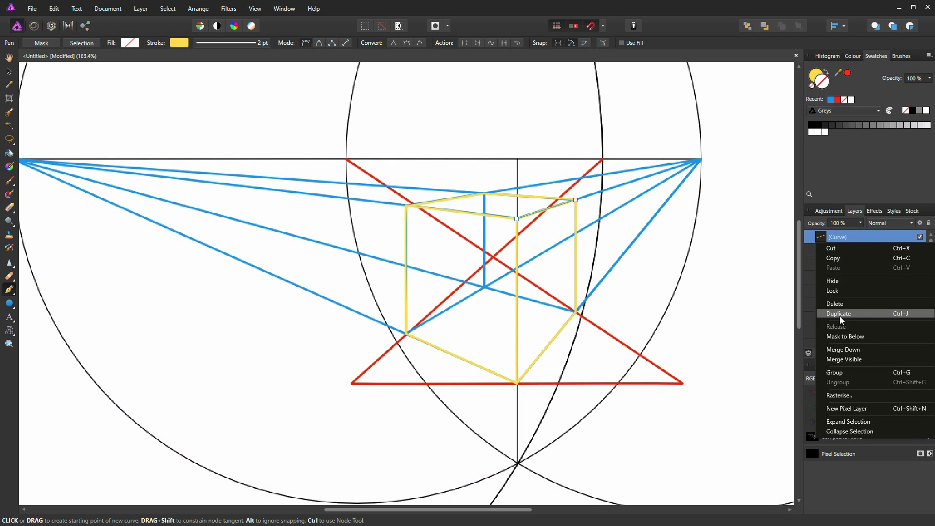
pyautogui.click(845, 350)
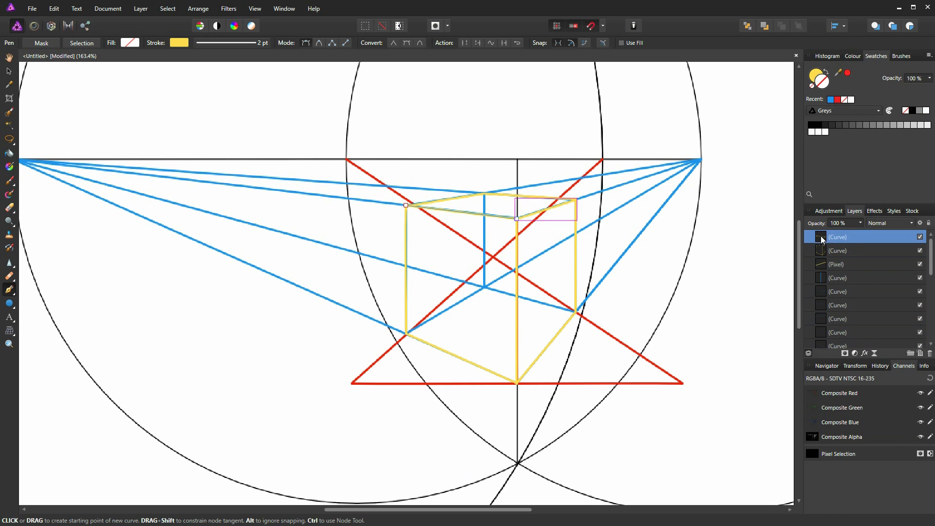
# Fit the whole page in view and isolate the merged yellow cube layer to inspect it without the construction lines
pyautogui.press('h')
pyautogui.hotkey('ctrl', '0')
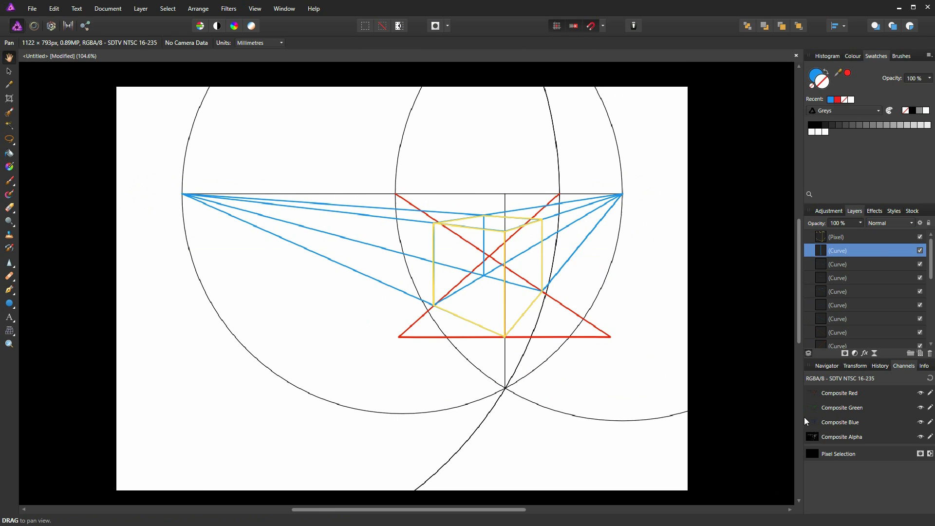
pyautogui.keyDown('alt'); pyautogui.click(820, 235); pyautogui.keyUp('alt')
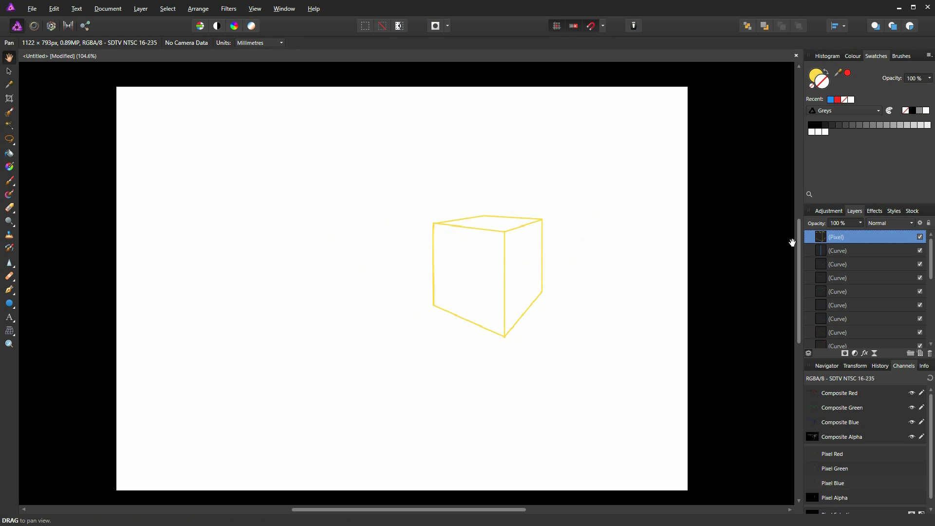
pyautogui.click(819, 250)
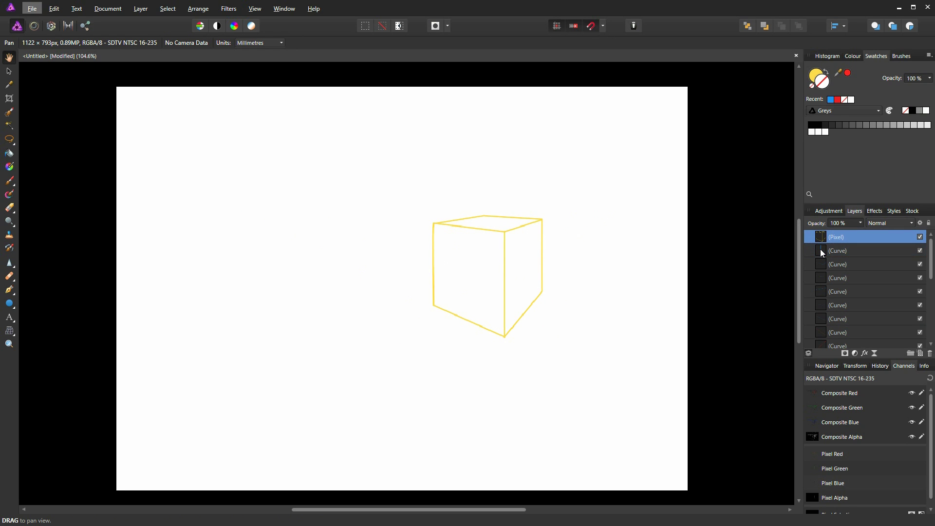